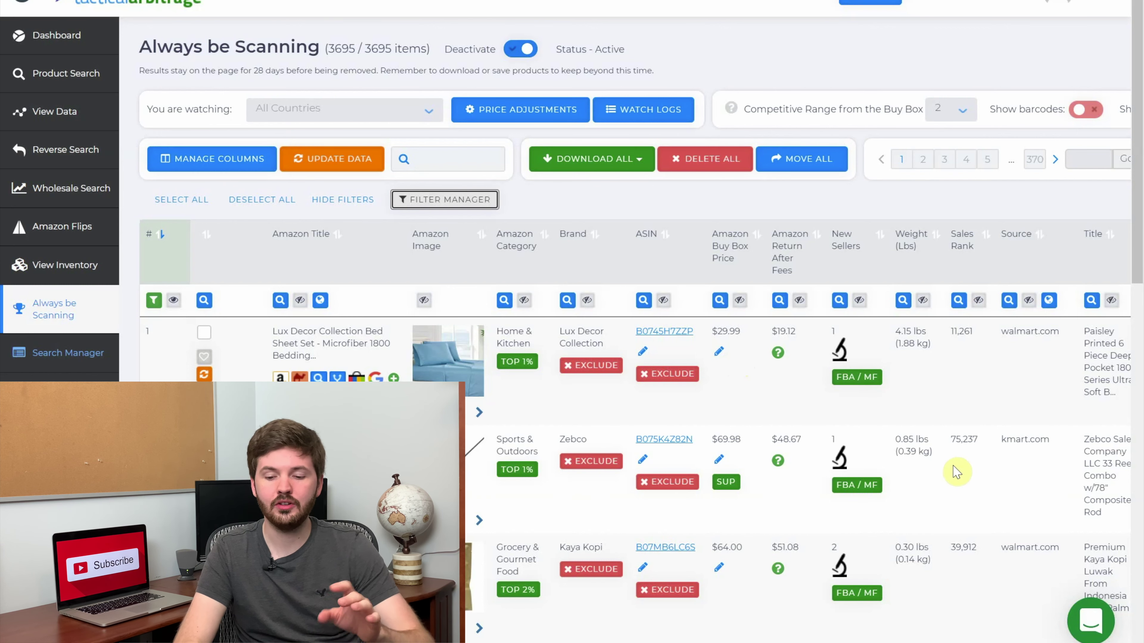
Open the filter settings for the scanned products and restrict the source to target.com
{"action": "scroll", "coordinate": [999, 461], "scroll_direction": "down", "scroll_amount": 1}
{"action": "scroll", "coordinate": [998, 460], "scroll_direction": "down", "scroll_amount": 4}
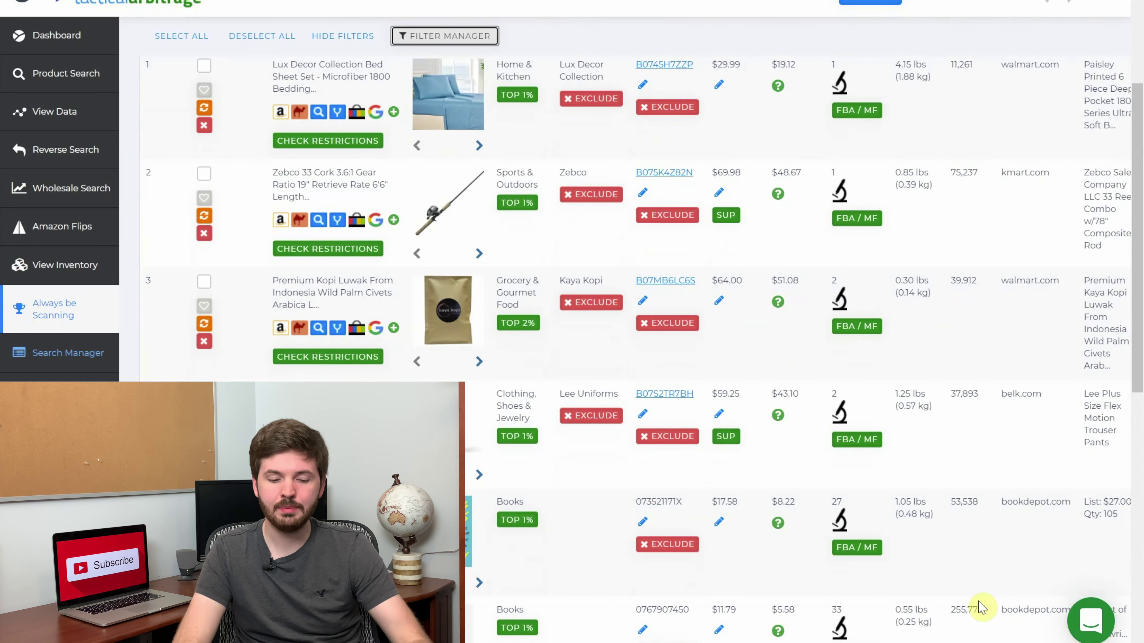
{"action": "scroll", "coordinate": [981, 608], "scroll_direction": "up", "scroll_amount": 4}
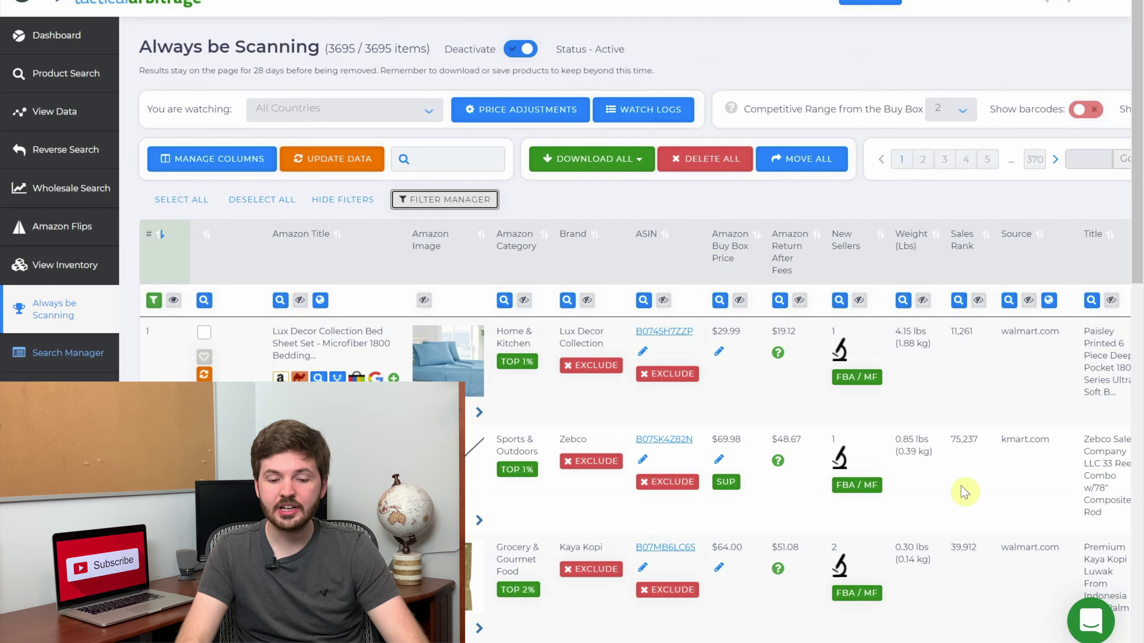
{"action": "left_click", "coordinate": [482, 202]}
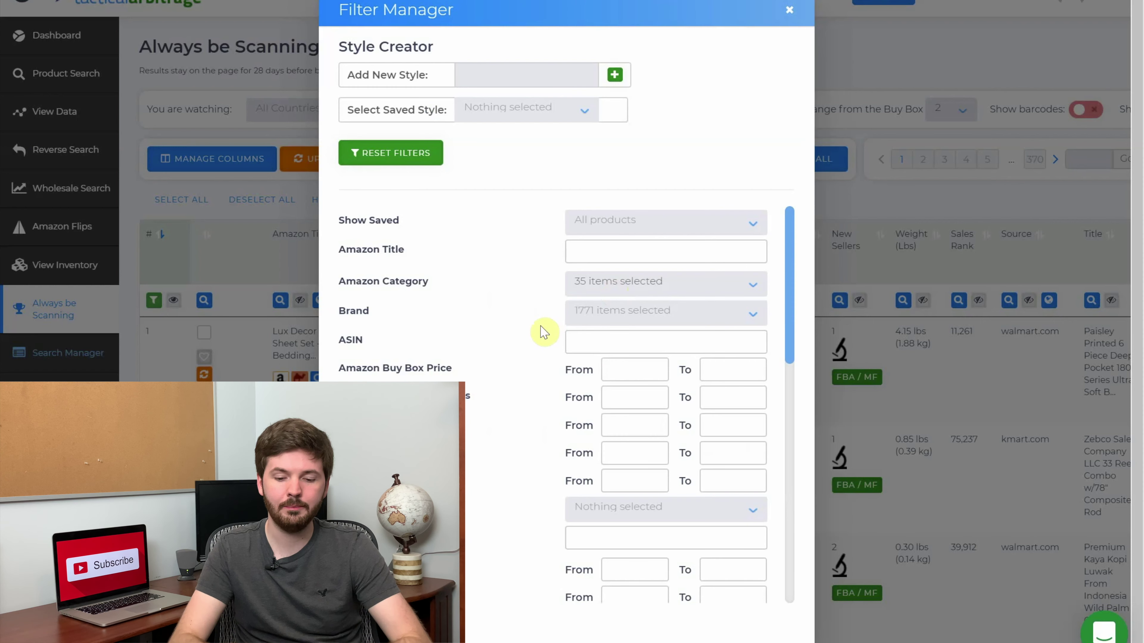
{"action": "scroll", "coordinate": [544, 332], "scroll_direction": "down", "scroll_amount": 3}
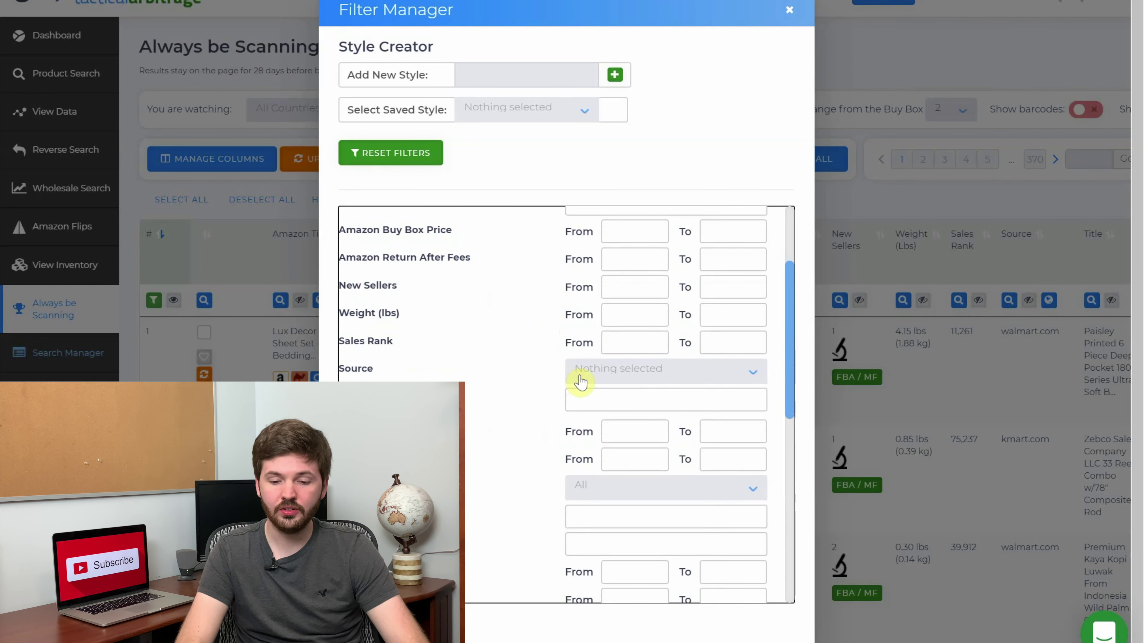
{"action": "left_click", "coordinate": [579, 380]}
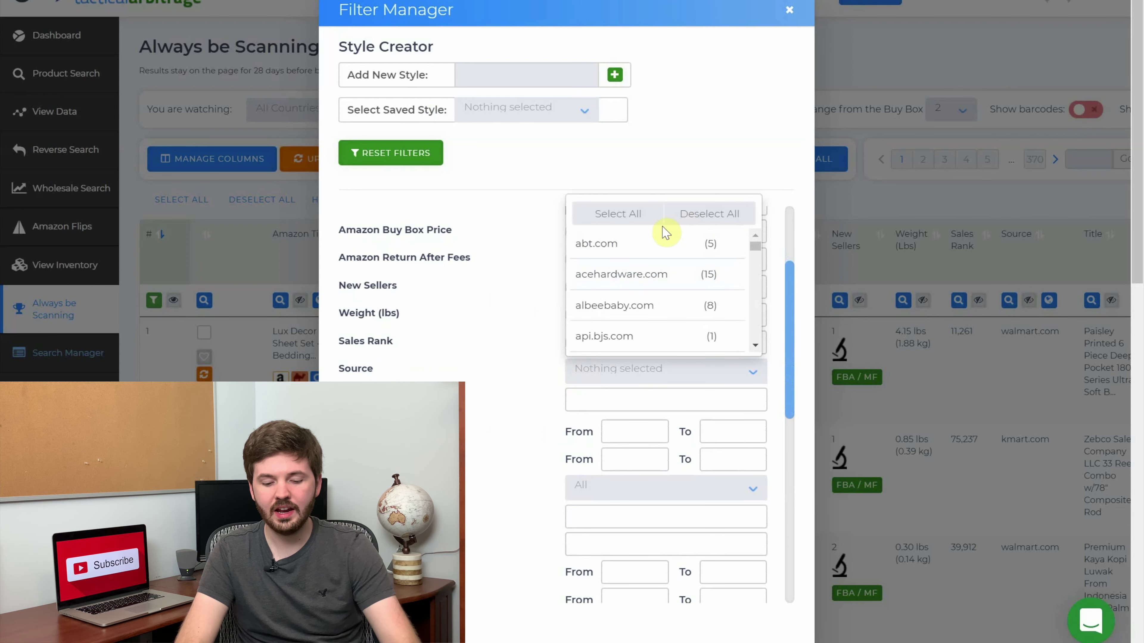
{"action": "type", "text": "target"}
{"action": "left_click", "coordinate": [647, 343]}
{"action": "left_click", "coordinate": [513, 381]}
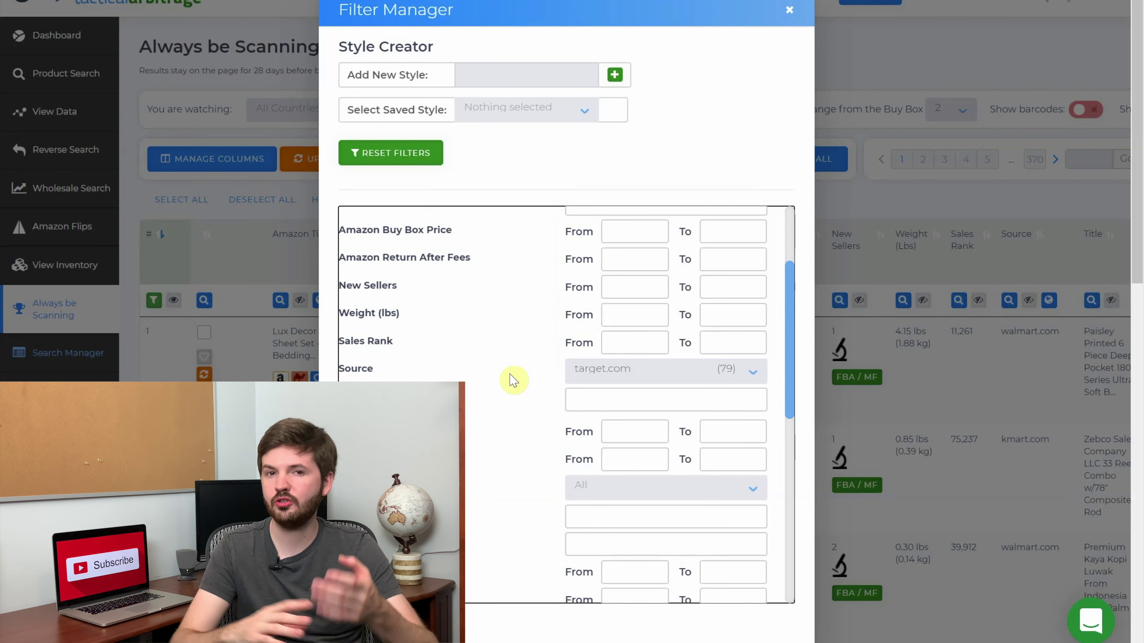
Set the minimum gross profit to 2.40 and the minimum gross ROI to 30, and apply the filters
{"action": "scroll", "coordinate": [513, 381], "scroll_direction": "down", "scroll_amount": 5}
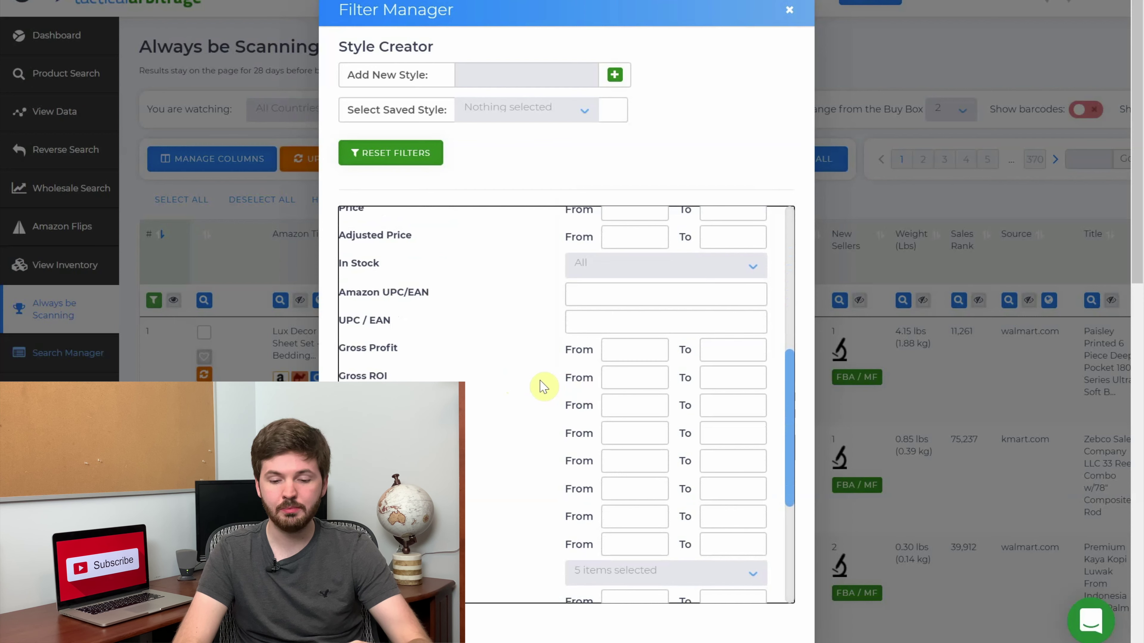
{"action": "left_click", "coordinate": [645, 345]}
{"action": "type", "text": "2"}
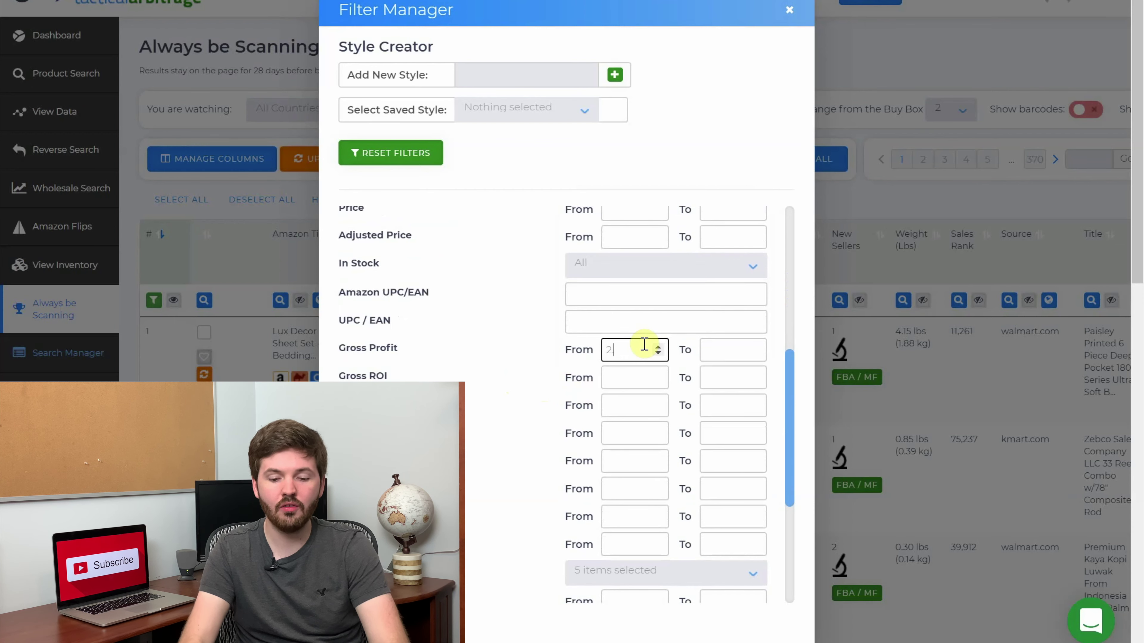
{"action": "type", "text": ".40"}
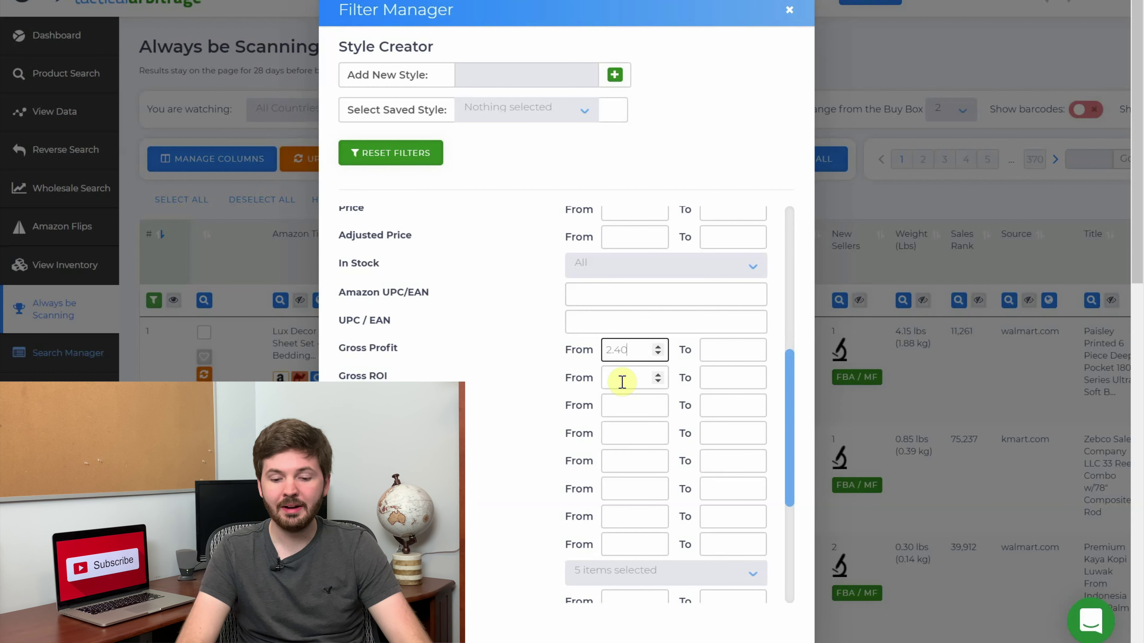
{"action": "left_click", "coordinate": [622, 381]}
{"action": "type", "text": "30"}
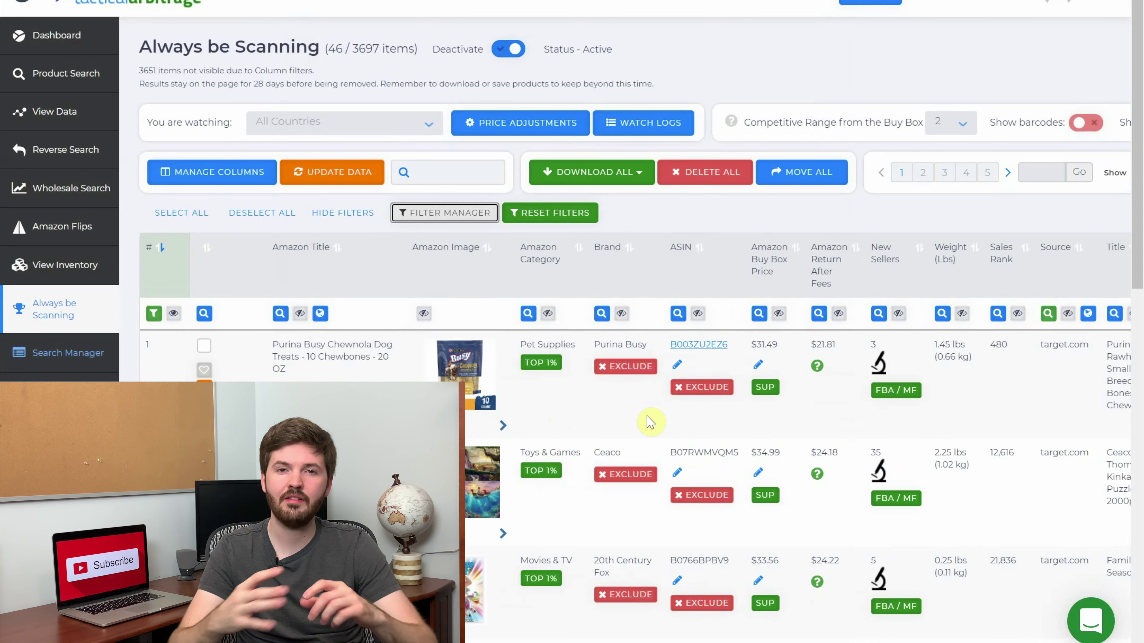
Compare the Amazon and source images and titles of the Purina Busy Chewnola dog treats
{"action": "scroll", "coordinate": [650, 422], "scroll_direction": "down", "scroll_amount": 1}
{"action": "scroll", "coordinate": [651, 422], "scroll_direction": "right", "scroll_amount": 1}
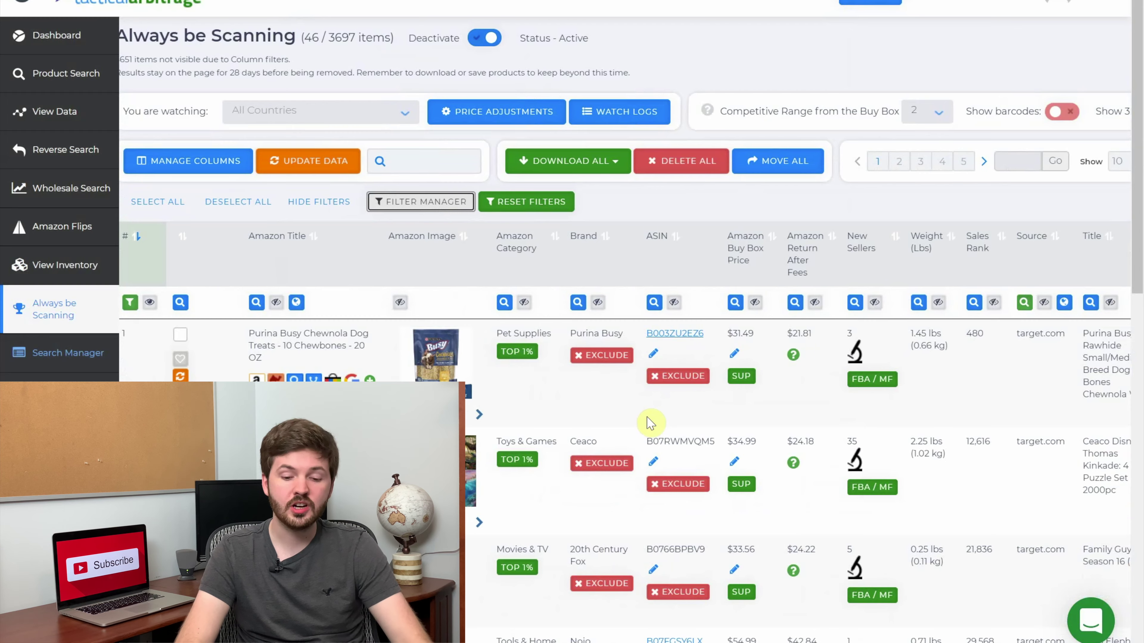
{"action": "scroll", "coordinate": [651, 422], "scroll_direction": "right", "scroll_amount": 4}
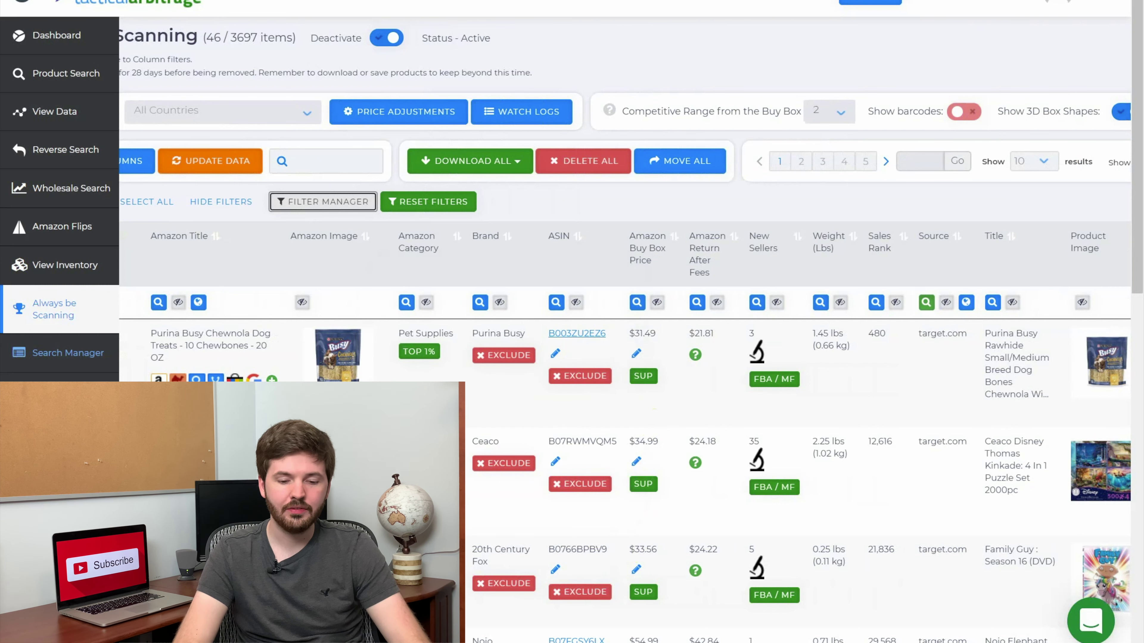
{"action": "mouse_move", "coordinate": [358, 378]}
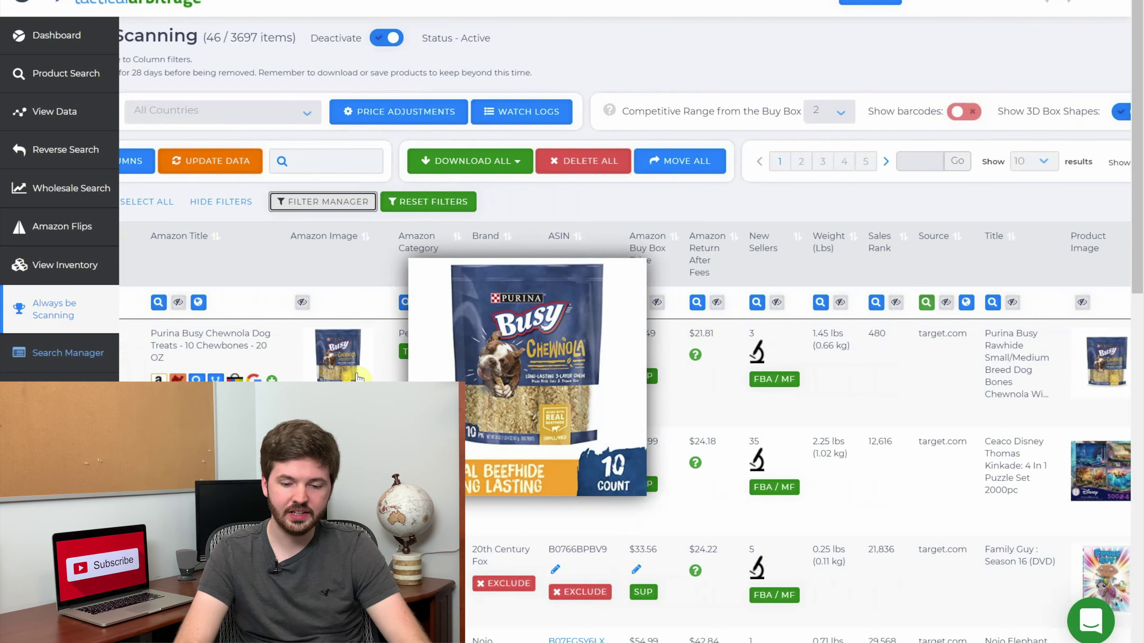
{"action": "mouse_move", "coordinate": [1110, 361]}
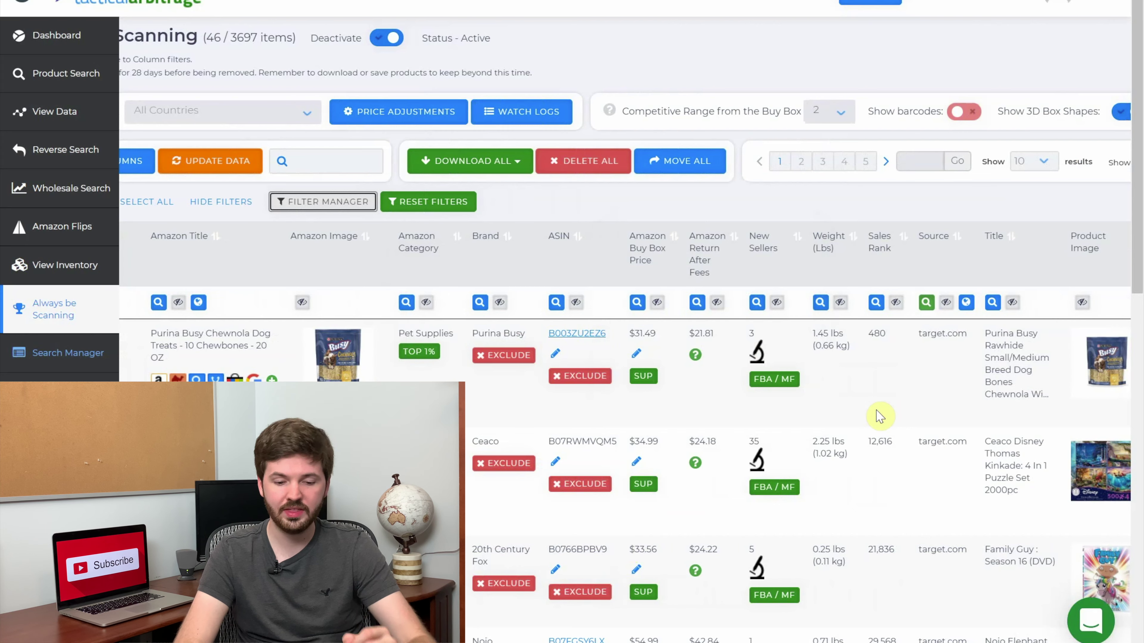
{"action": "scroll", "coordinate": [586, 387], "scroll_direction": "down", "scroll_amount": 1}
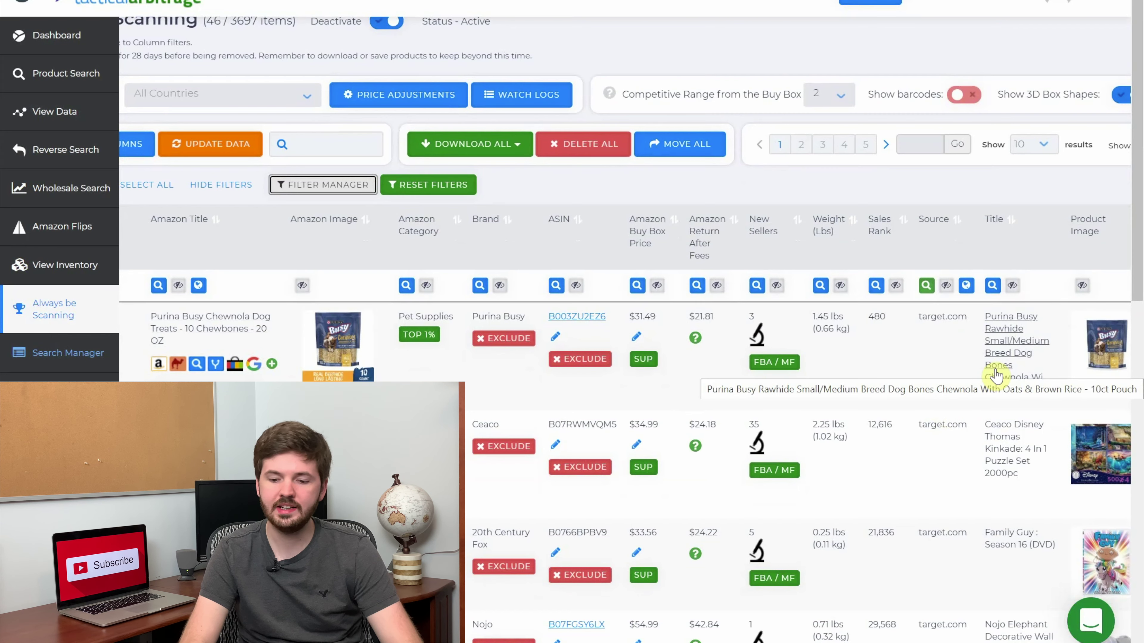
Check the source price of the Purina Busy Chewnola dog treats and view their Target product page
{"action": "scroll", "coordinate": [707, 400], "scroll_direction": "left", "scroll_amount": 1}
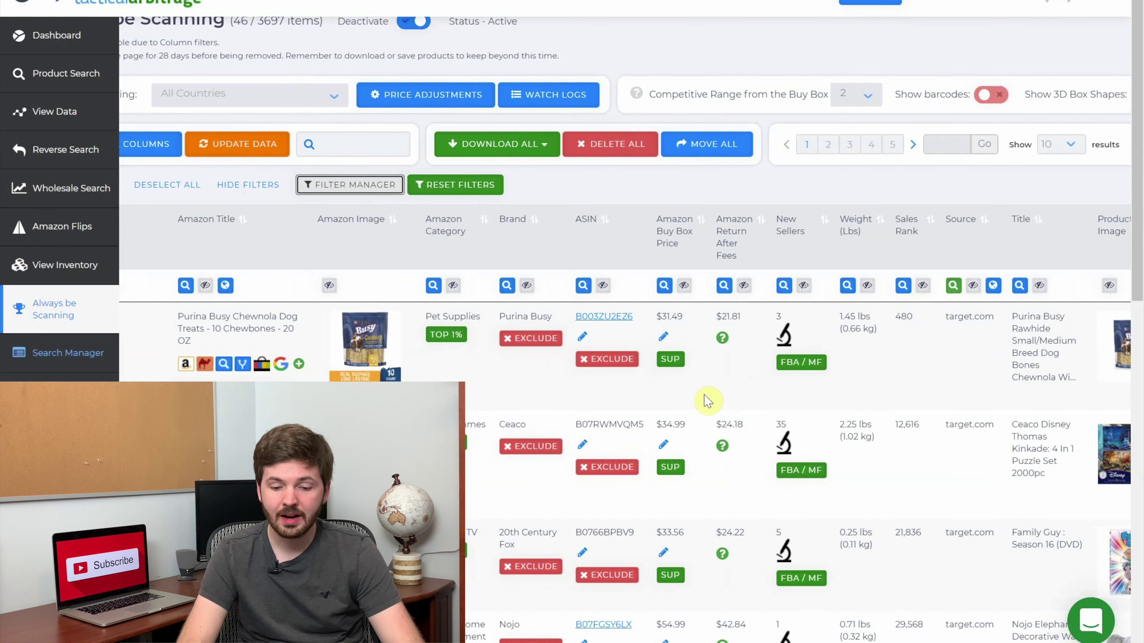
{"action": "scroll", "coordinate": [919, 401], "scroll_direction": "right", "scroll_amount": 5}
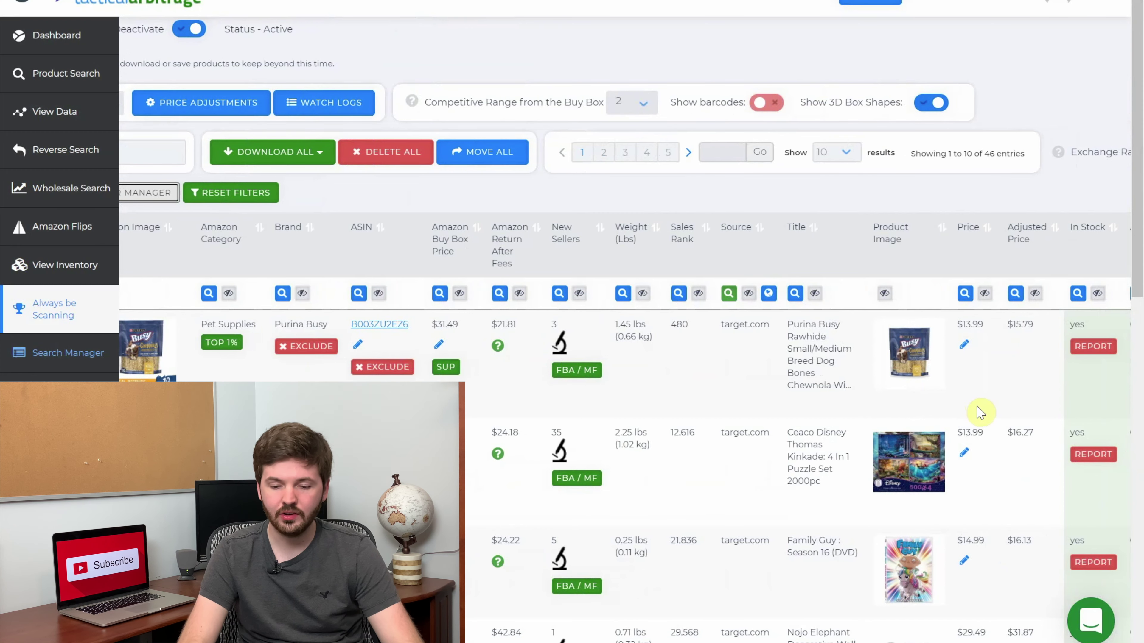
{"action": "scroll", "coordinate": [860, 399], "scroll_direction": "left", "scroll_amount": 3}
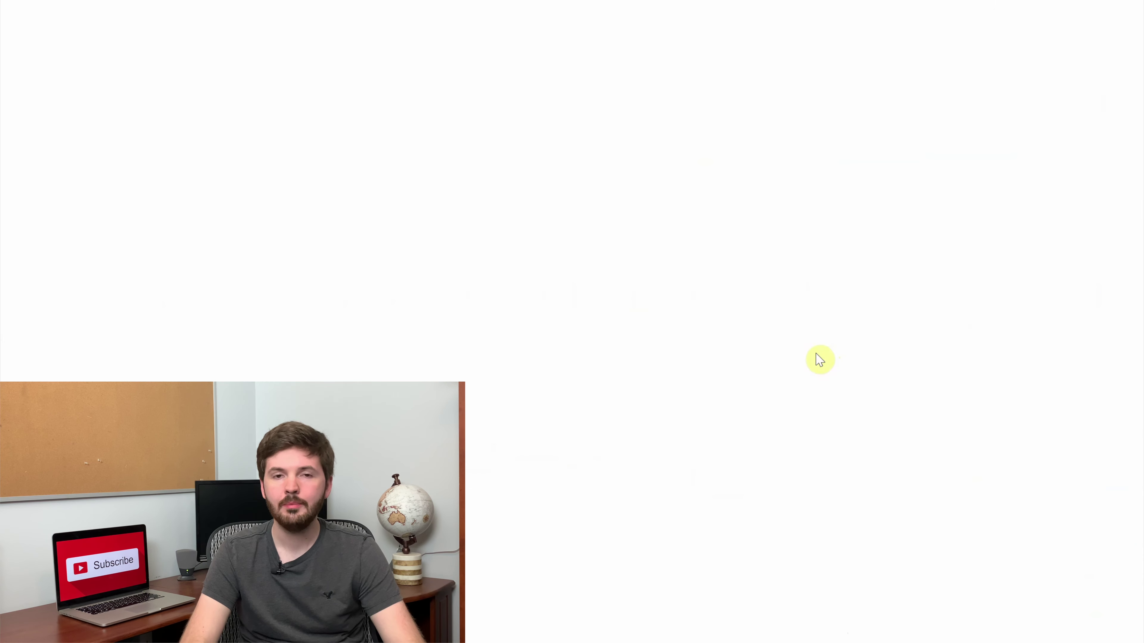
{"action": "left_click", "coordinate": [965, 383]}
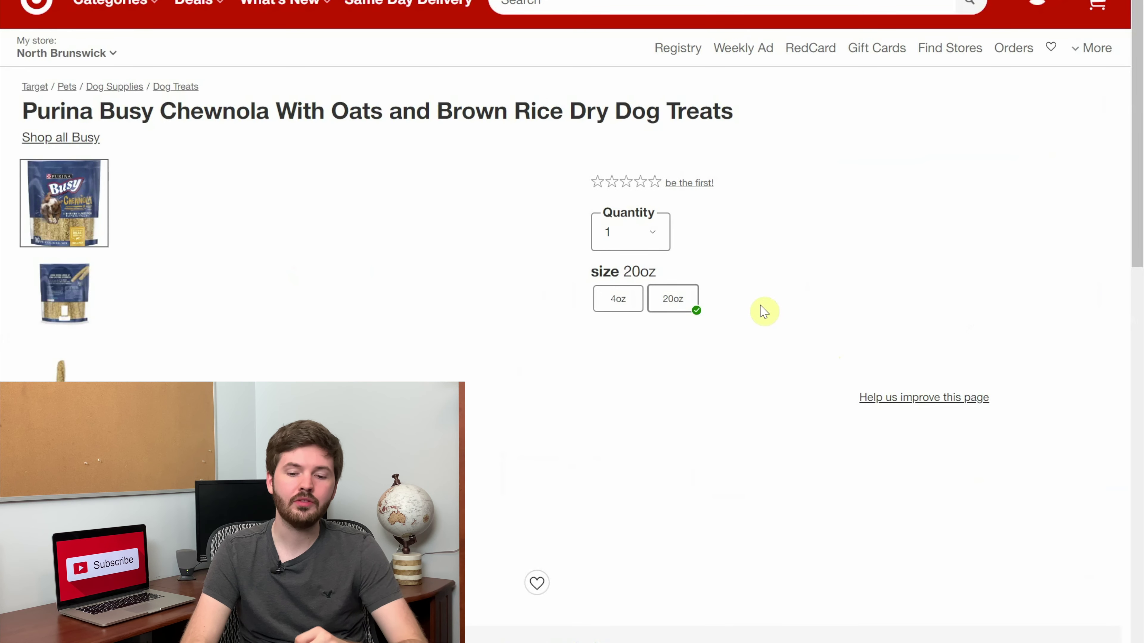
{"action": "scroll", "coordinate": [764, 311], "scroll_direction": "down", "scroll_amount": 1}
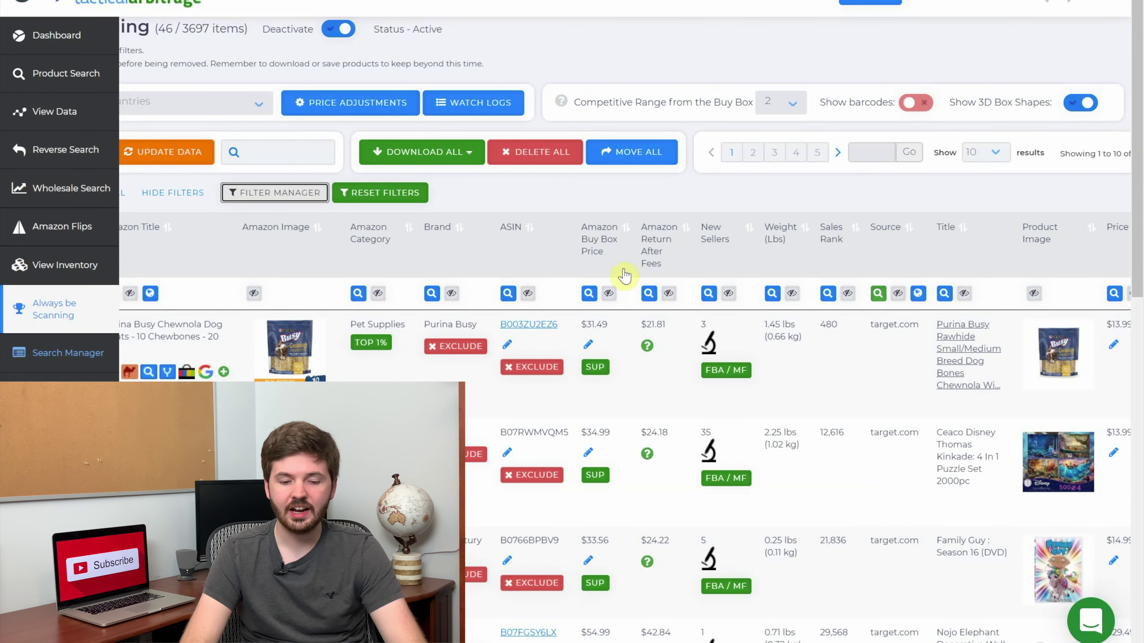
Check the Purina dog treats' Amazon listing, close it and refresh that product's data in the results
{"action": "scroll", "coordinate": [624, 288], "scroll_direction": "left", "scroll_amount": 3}
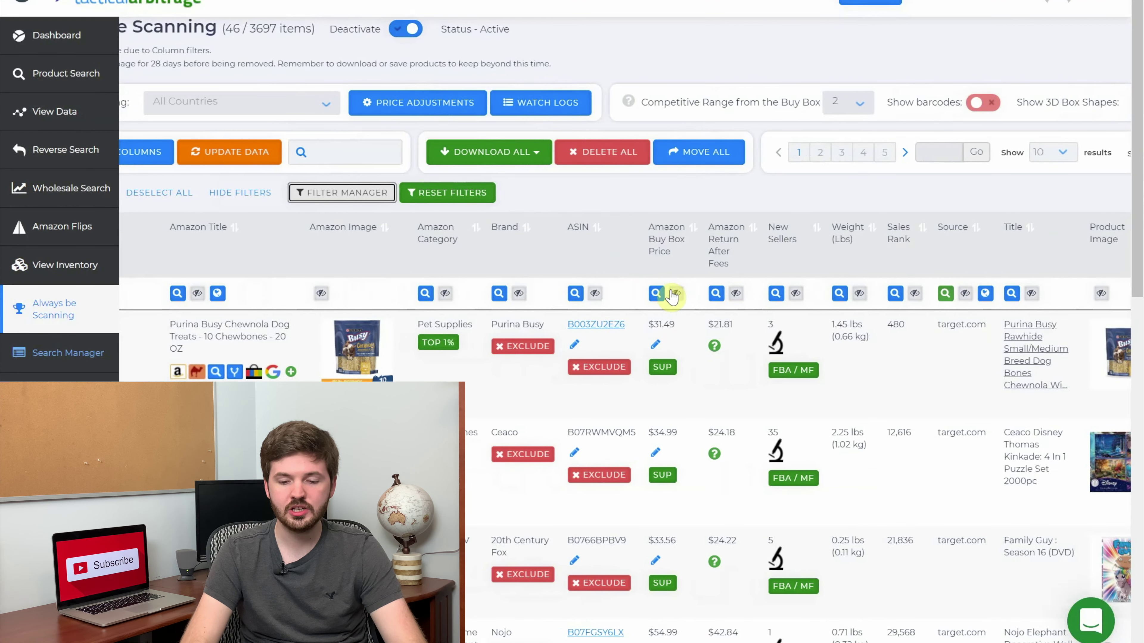
{"action": "left_click", "coordinate": [223, 336]}
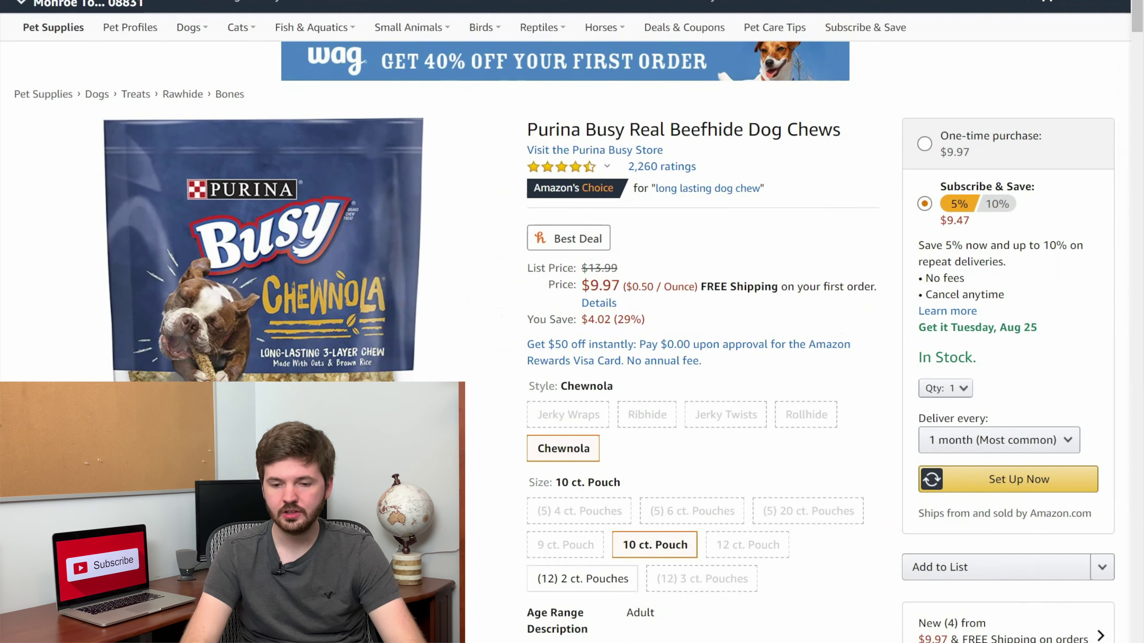
{"action": "key", "text": "ctrl+w"}
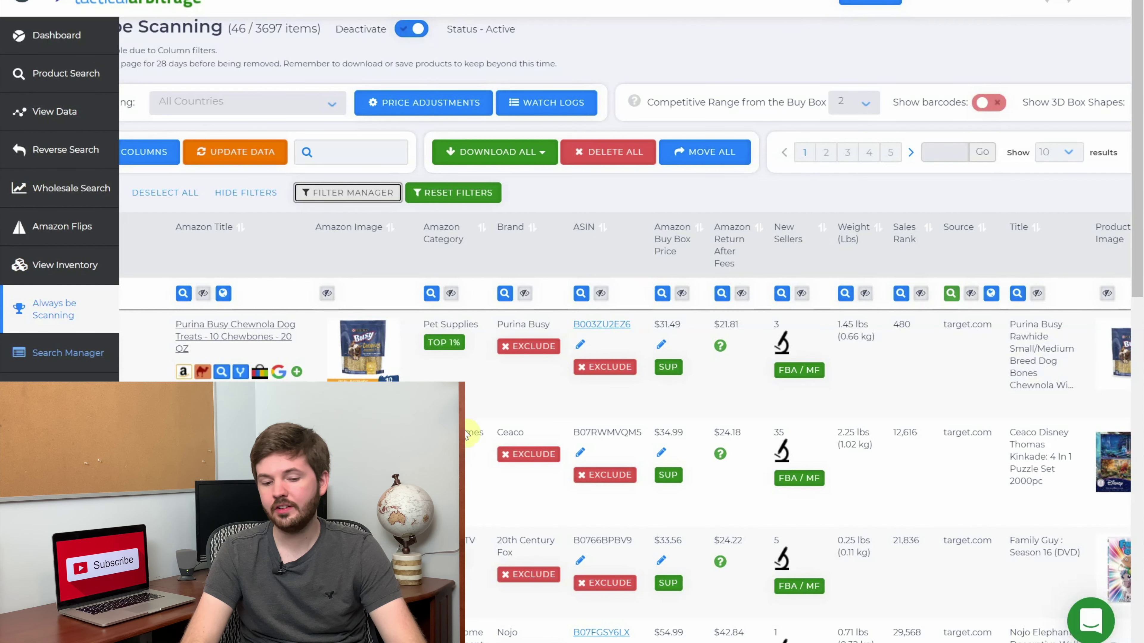
{"action": "scroll", "coordinate": [465, 404], "scroll_direction": "left", "scroll_amount": 3}
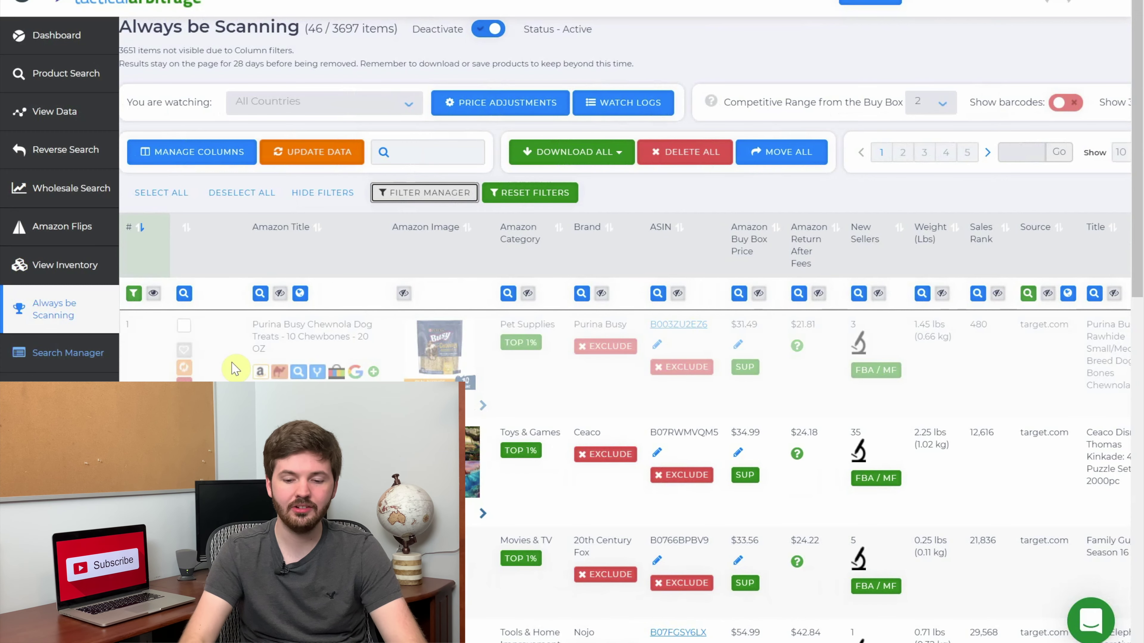
{"action": "scroll", "coordinate": [756, 403], "scroll_direction": "down", "scroll_amount": 1}
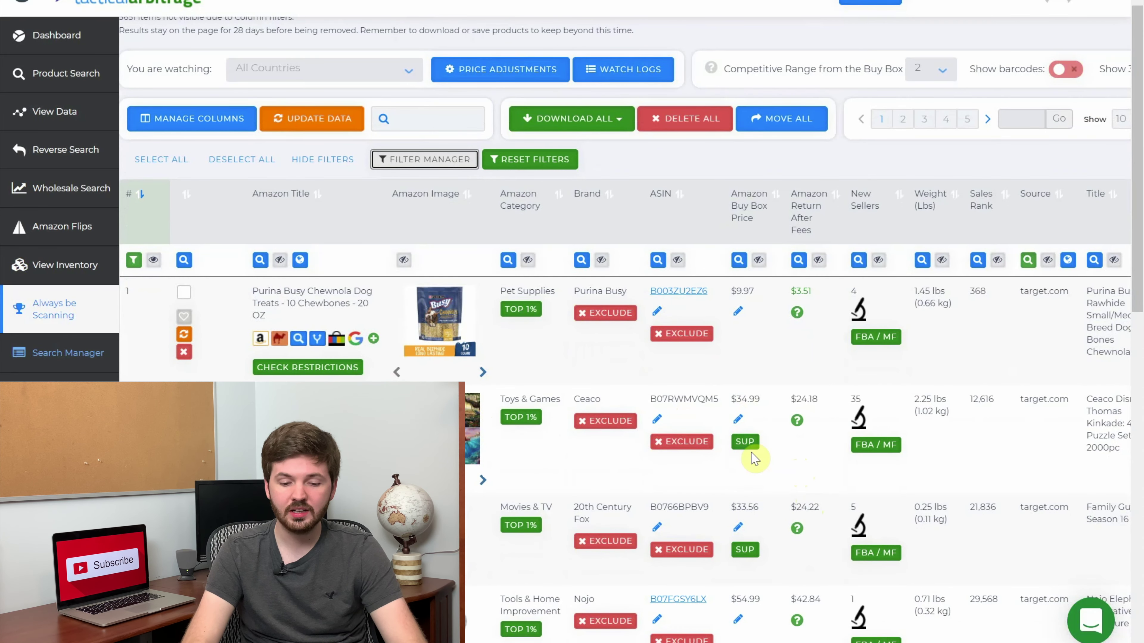
Compare the Amazon and source images and prices of the Ceaco Disney Thomas Kinkade 4 in 1 puzzle
{"action": "scroll", "coordinate": [755, 459], "scroll_direction": "right", "scroll_amount": 1}
{"action": "mouse_move", "coordinate": [424, 428]}
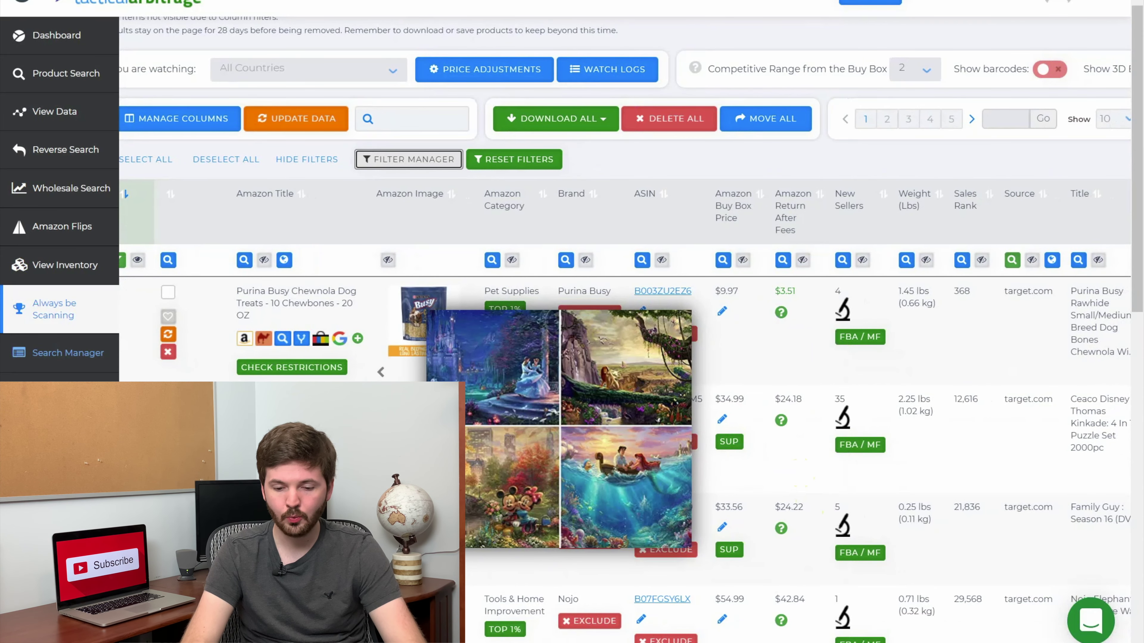
{"action": "scroll", "coordinate": [888, 464], "scroll_direction": "right", "scroll_amount": 5}
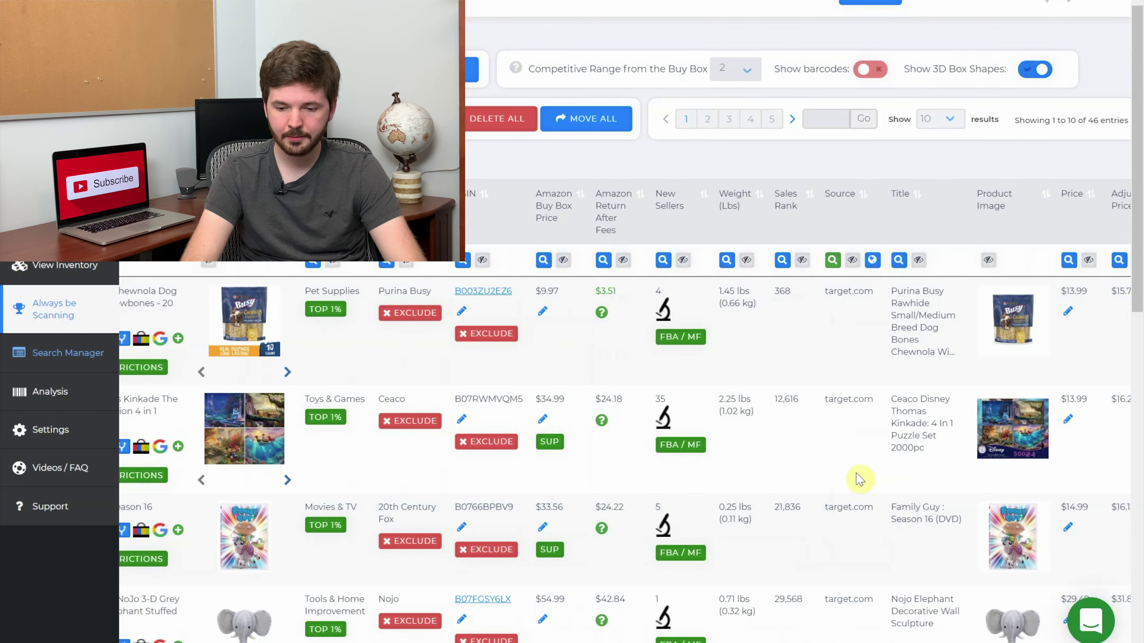
{"action": "scroll", "coordinate": [859, 479], "scroll_direction": "left", "scroll_amount": 3}
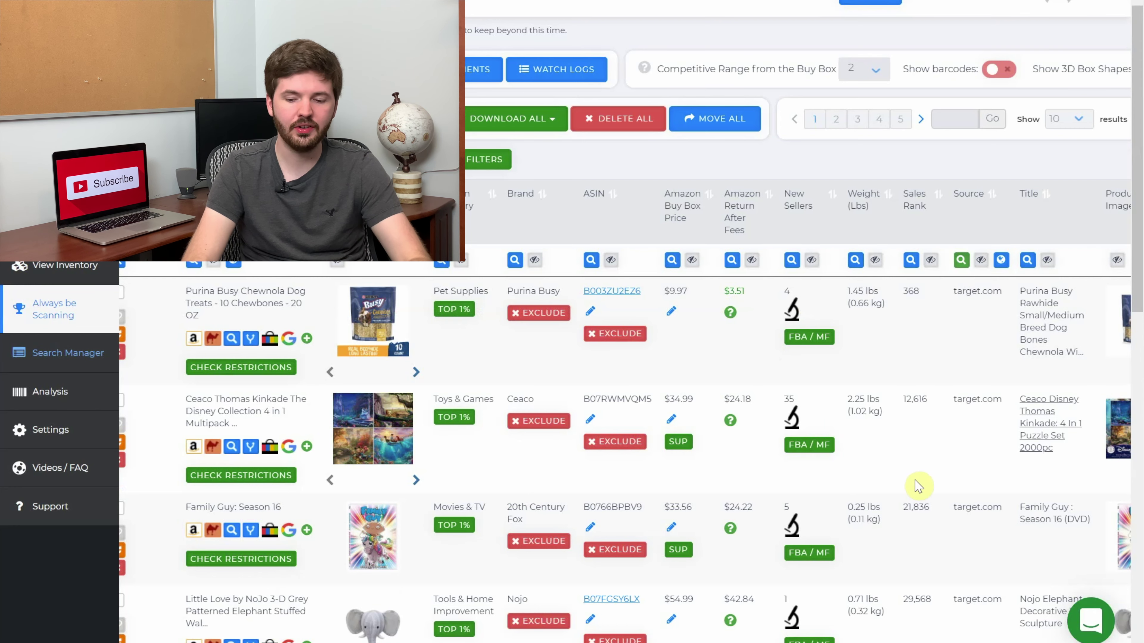
Compare the Nojo elephant wall sculpture's Amazon and source details and open its Target product page
{"action": "scroll", "coordinate": [919, 486], "scroll_direction": "down", "scroll_amount": 2}
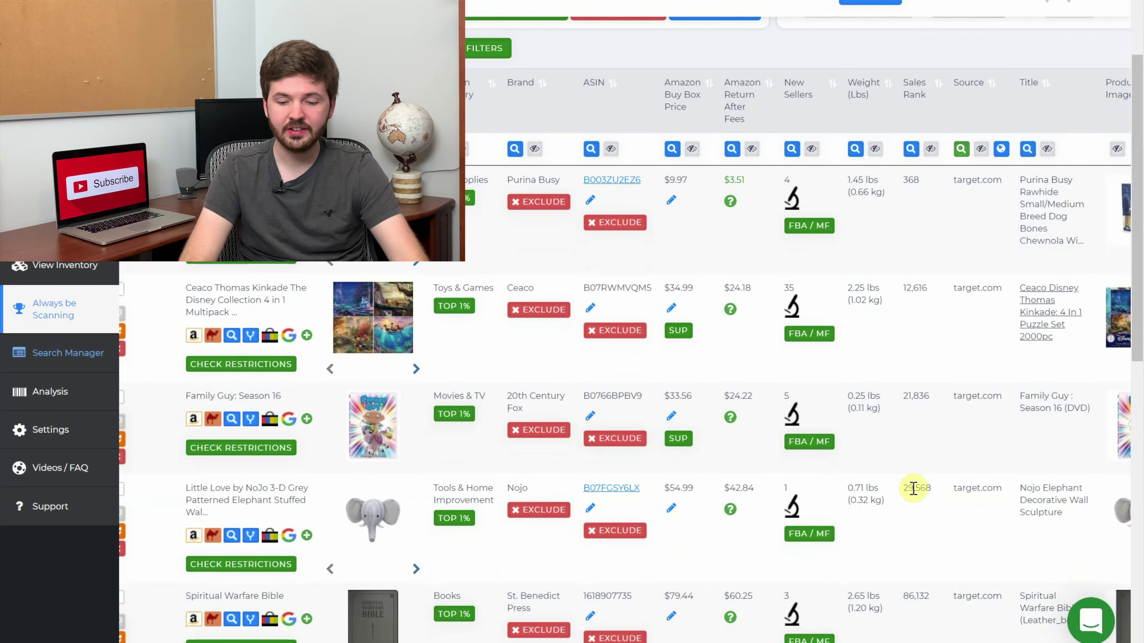
{"action": "scroll", "coordinate": [913, 488], "scroll_direction": "down", "scroll_amount": 2}
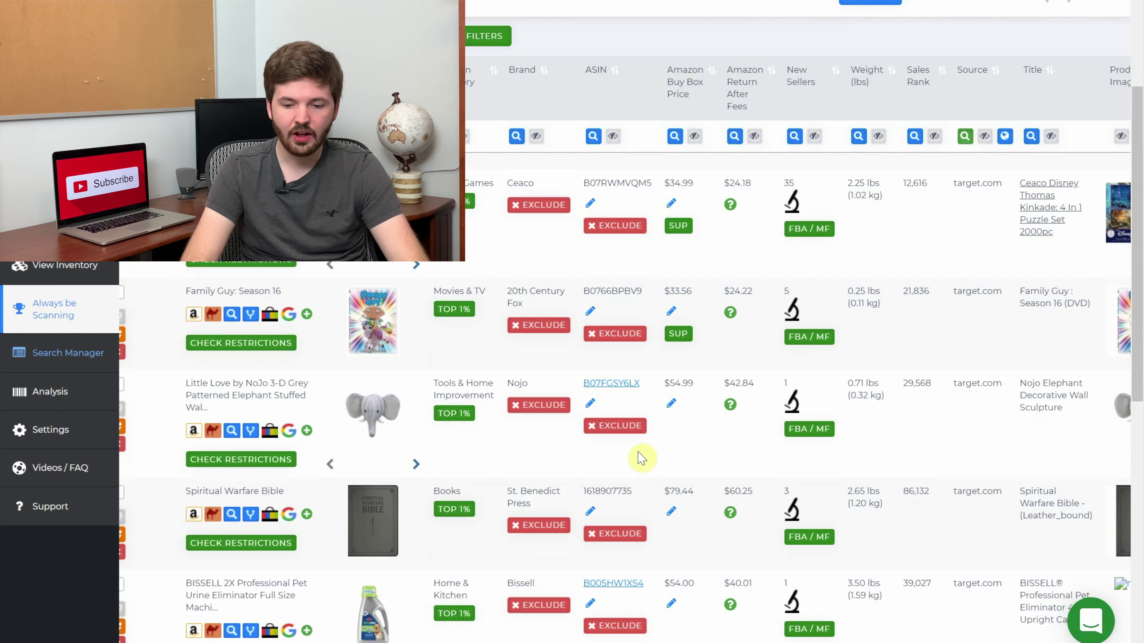
{"action": "scroll", "coordinate": [904, 462], "scroll_direction": "right", "scroll_amount": 2}
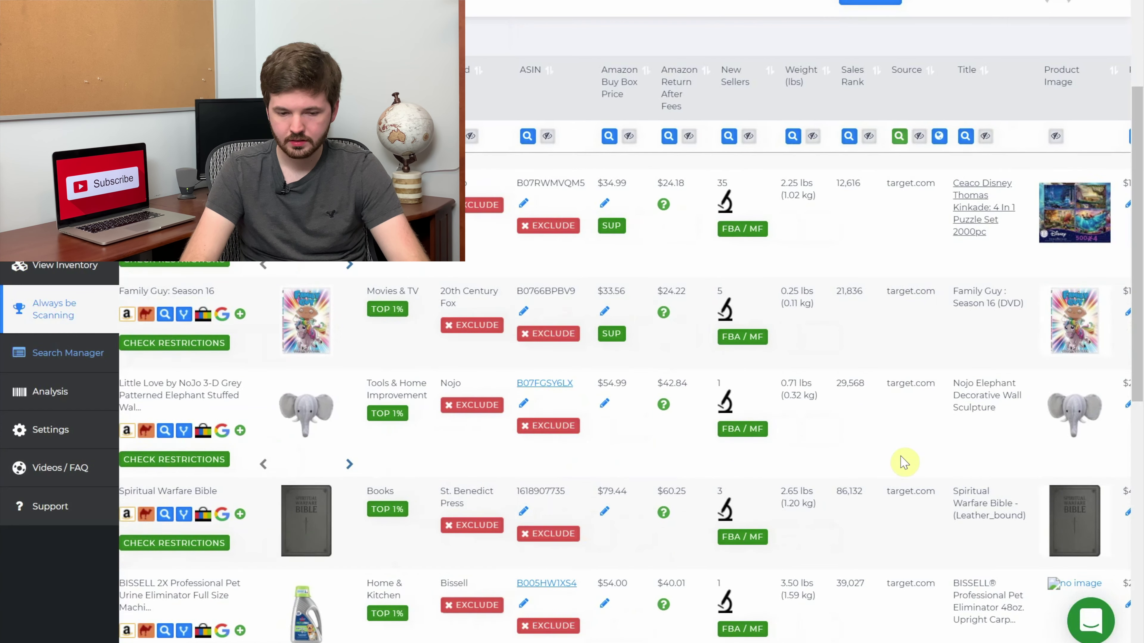
{"action": "scroll", "coordinate": [904, 462], "scroll_direction": "right", "scroll_amount": 3}
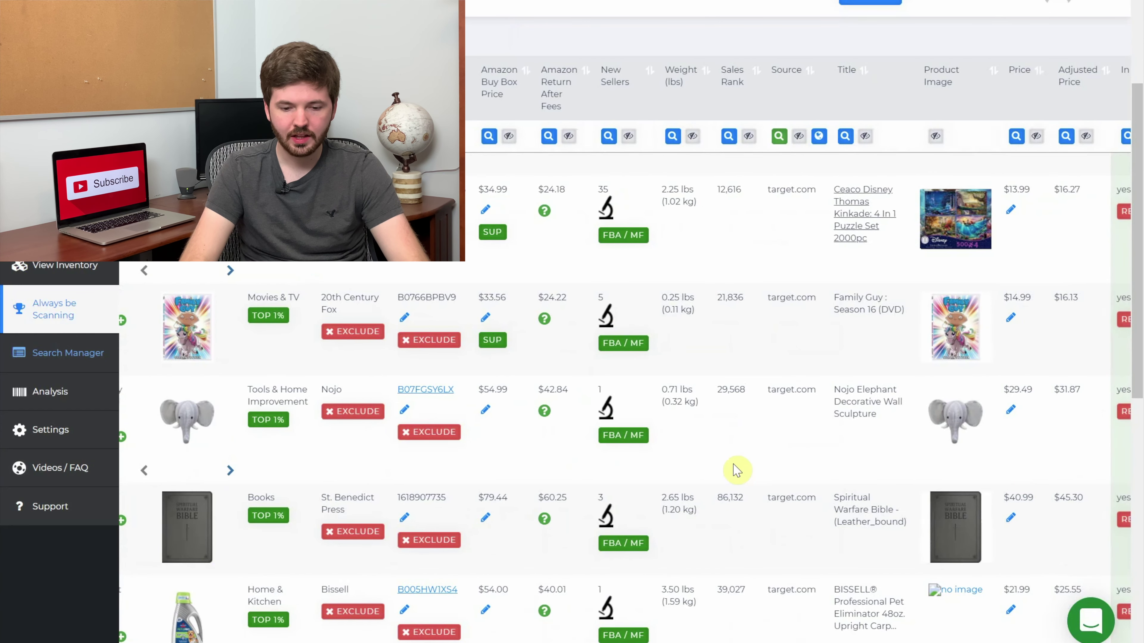
{"action": "left_click", "coordinate": [874, 412]}
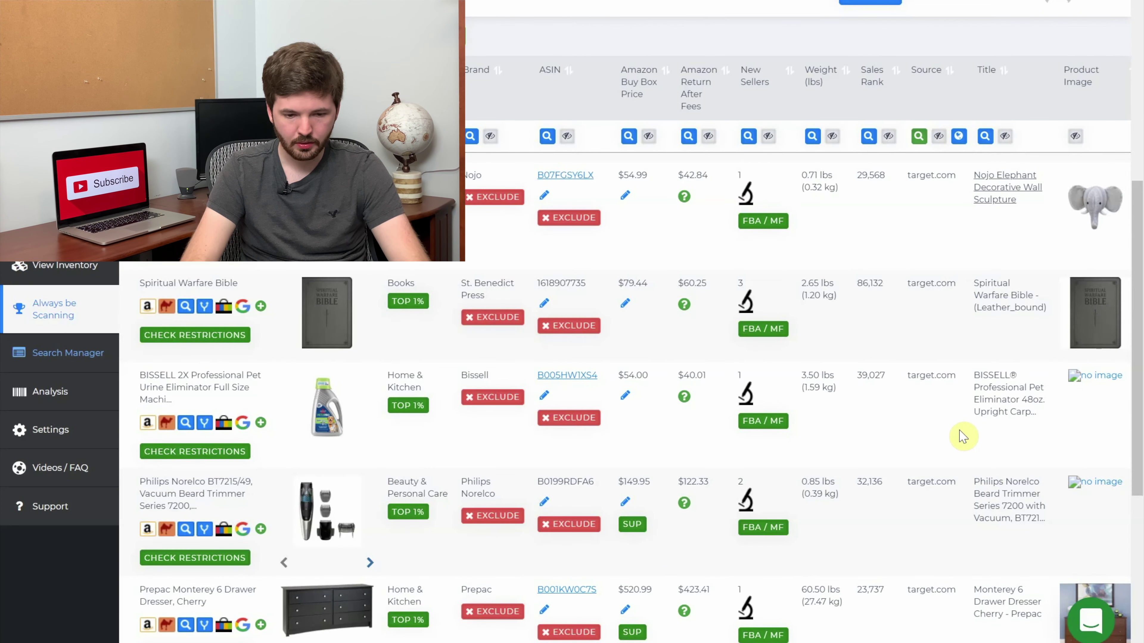
Preview the BISSELL Professional Pet Urine Eliminator's Amazon image and open its Target product page
{"action": "scroll", "coordinate": [332, 389], "scroll_direction": "down", "scroll_amount": 1}
{"action": "mouse_move", "coordinate": [332, 389]}
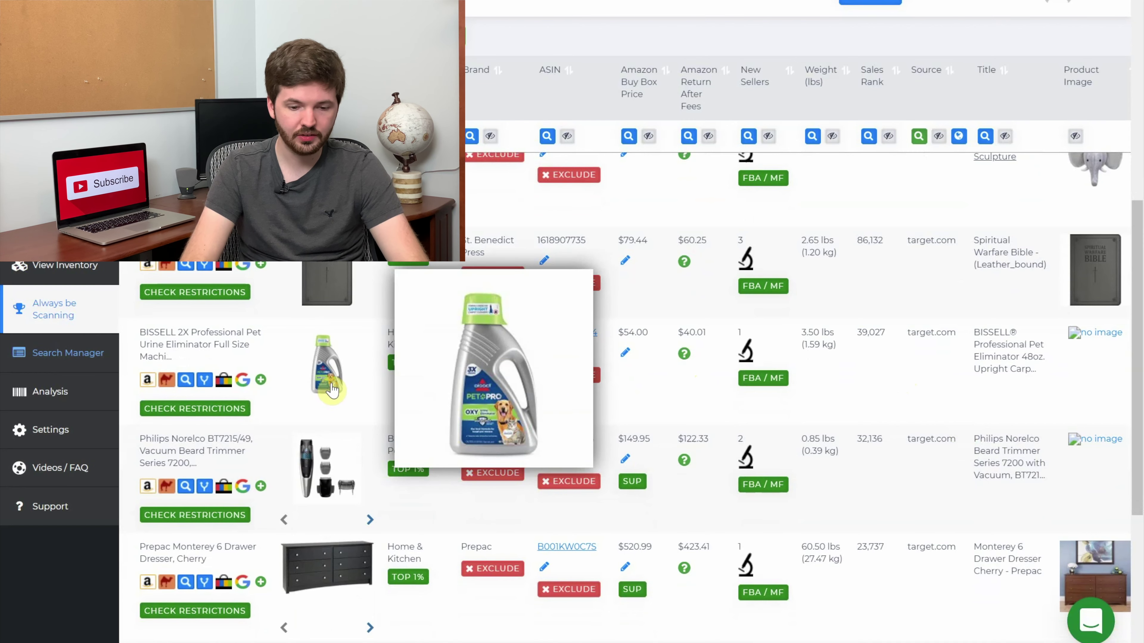
{"action": "left_click", "coordinate": [1020, 340]}
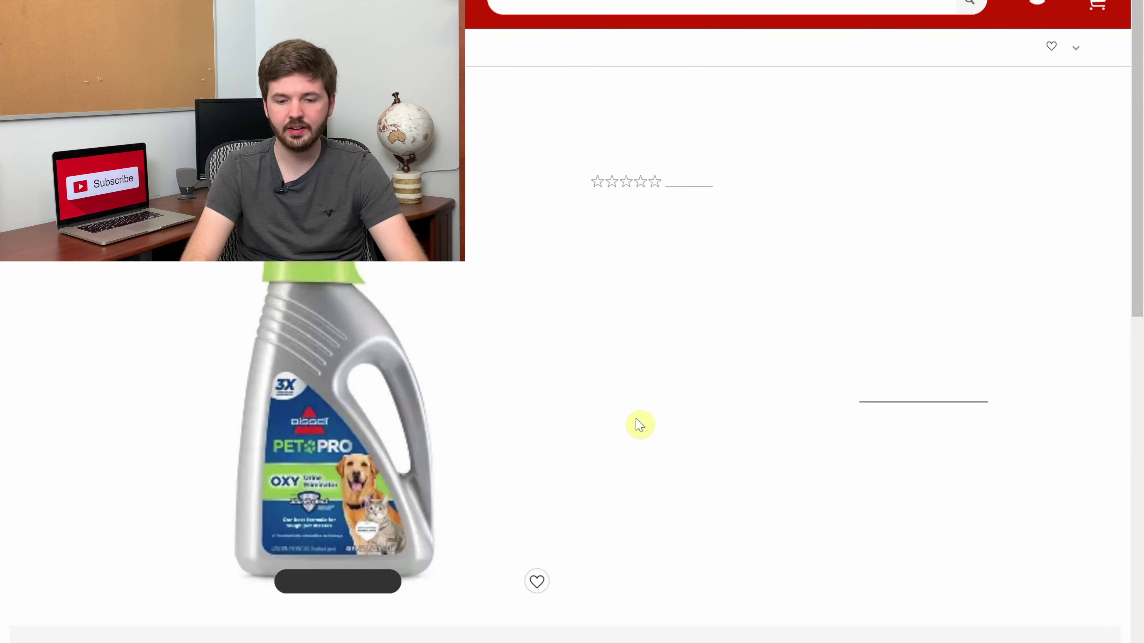
Close the BISSELL cleaner's Target page, open its Amazon listing and examine the price history and product details
{"action": "key", "text": "ctrl+w"}
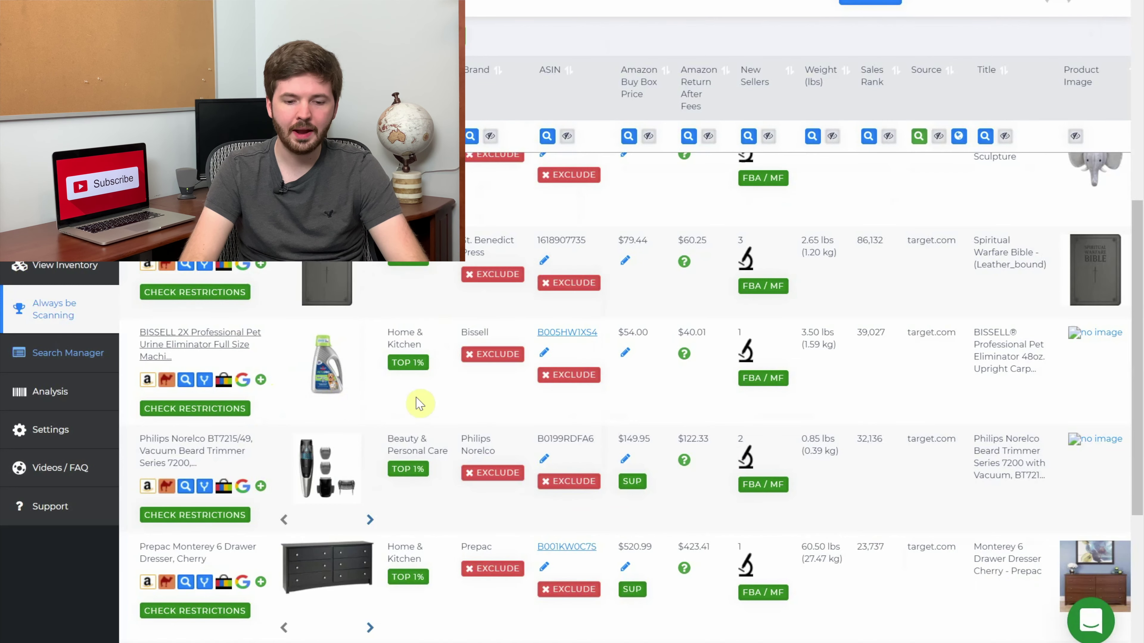
{"action": "left_click", "coordinate": [337, 395]}
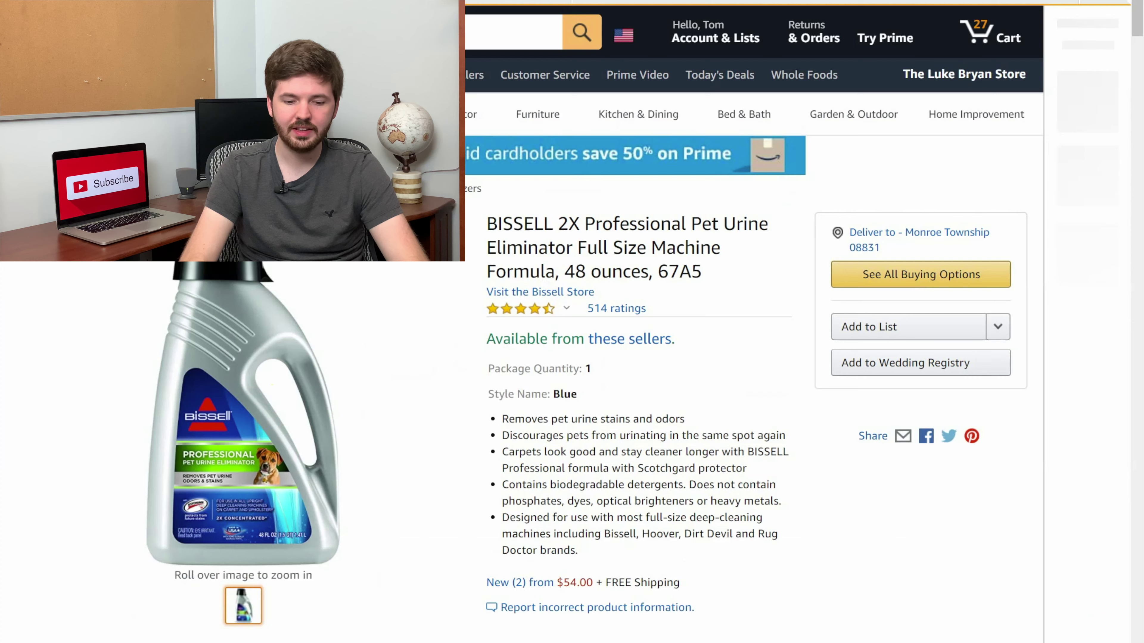
{"action": "scroll", "coordinate": [611, 385], "scroll_direction": "down", "scroll_amount": 6}
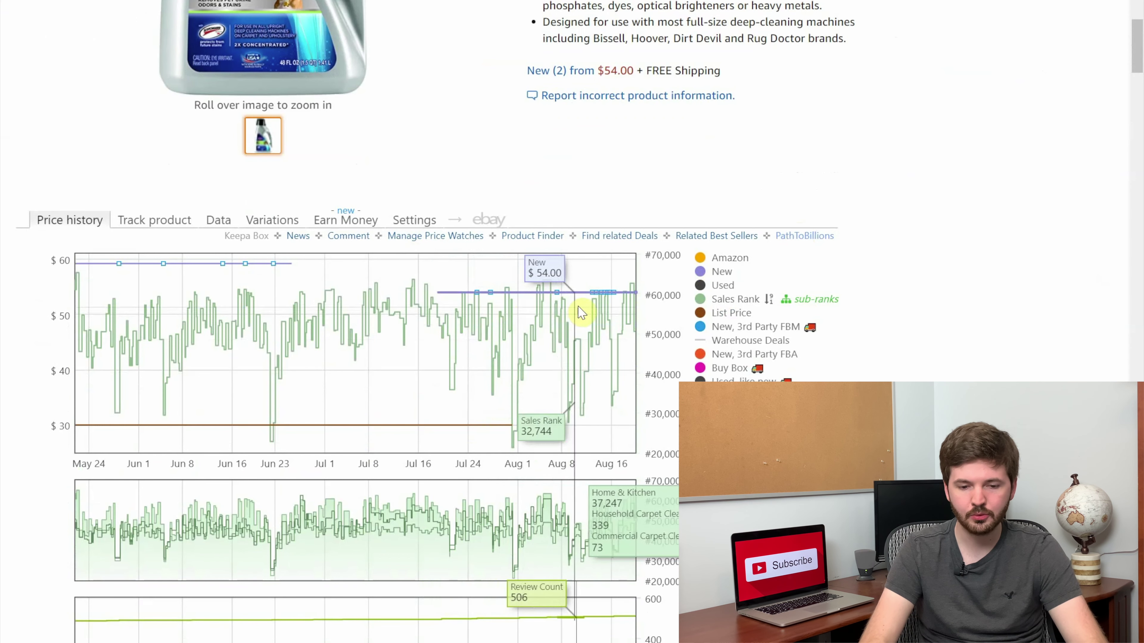
{"action": "scroll", "coordinate": [890, 118], "scroll_direction": "up", "scroll_amount": 3}
{"action": "scroll", "coordinate": [890, 118], "scroll_direction": "up", "scroll_amount": 6}
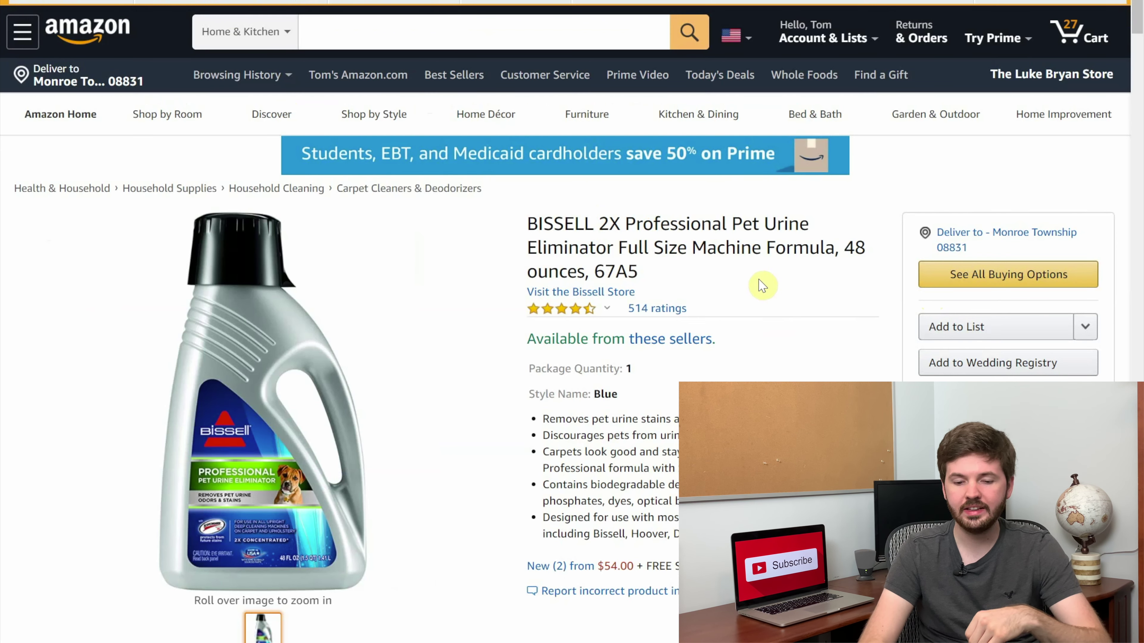
{"action": "key", "text": "ctrl+a"}
{"action": "left_click", "coordinate": [791, 258]}
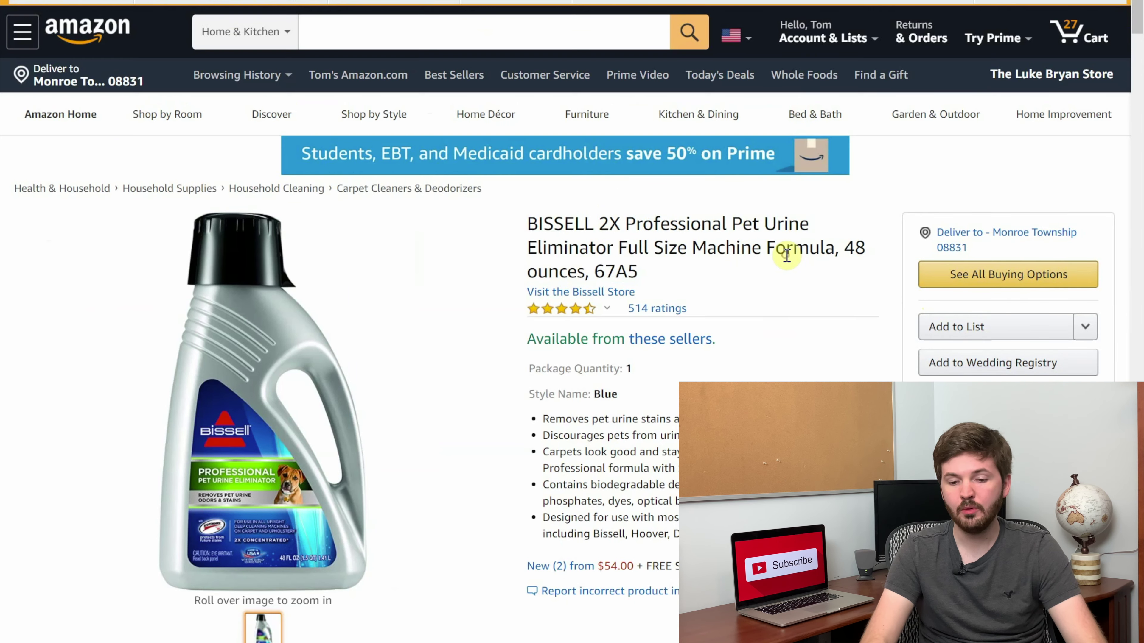
Return to the scan results, compare the Temptations cat treats' Amazon and source details and open their Amazon listing
{"action": "key", "text": "ctrl+Tab"}
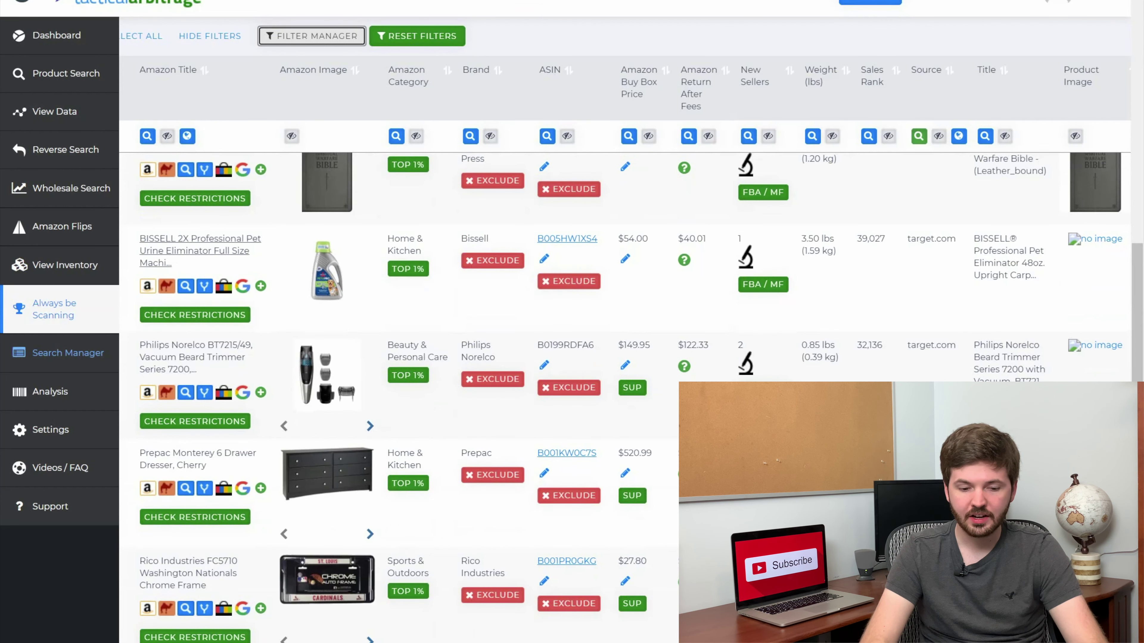
{"action": "scroll", "coordinate": [631, 396], "scroll_direction": "down", "scroll_amount": 1}
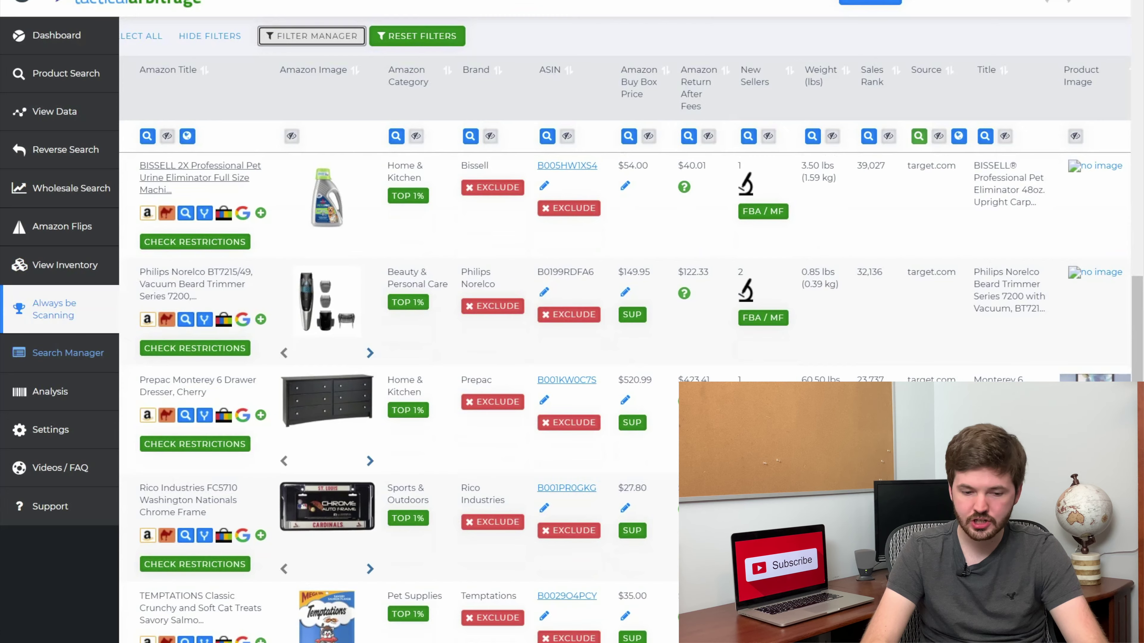
{"action": "scroll", "coordinate": [630, 396], "scroll_direction": "down", "scroll_amount": 2}
{"action": "scroll", "coordinate": [856, 536], "scroll_direction": "down", "scroll_amount": 1}
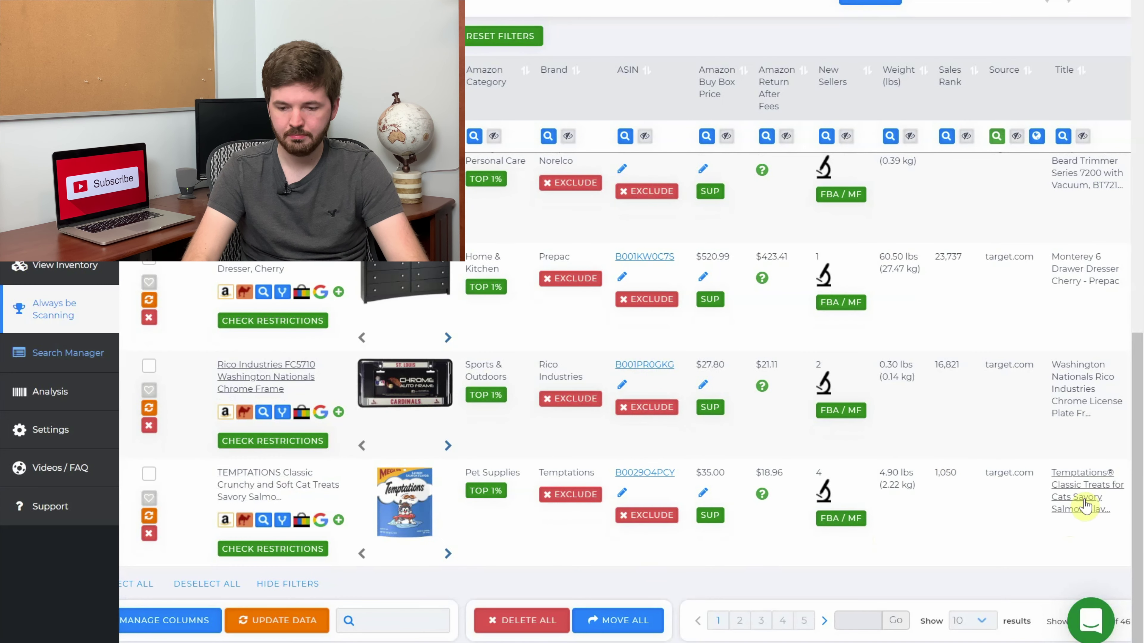
{"action": "scroll", "coordinate": [961, 518], "scroll_direction": "right", "scroll_amount": 2}
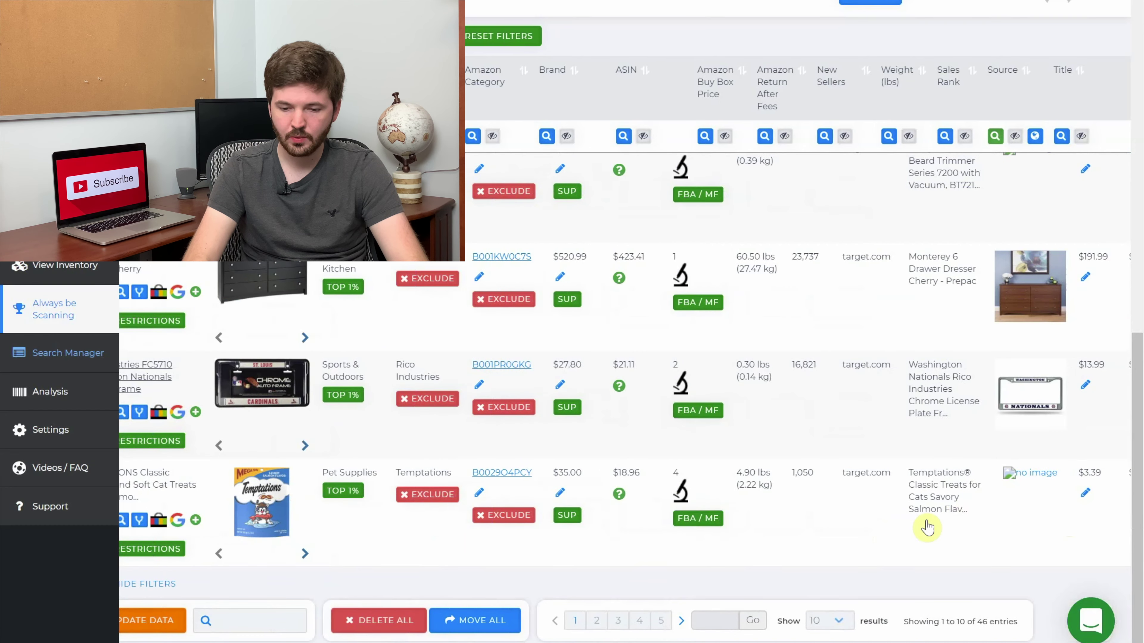
{"action": "scroll", "coordinate": [961, 518], "scroll_direction": "right", "scroll_amount": 2}
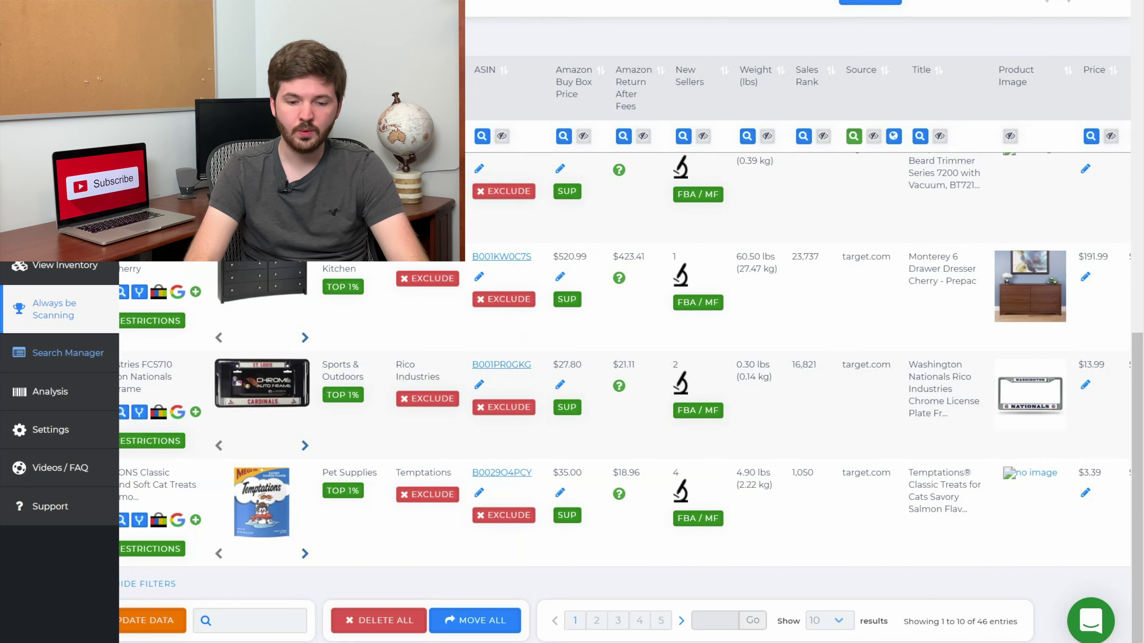
{"action": "scroll", "coordinate": [620, 473], "scroll_direction": "left", "scroll_amount": 2}
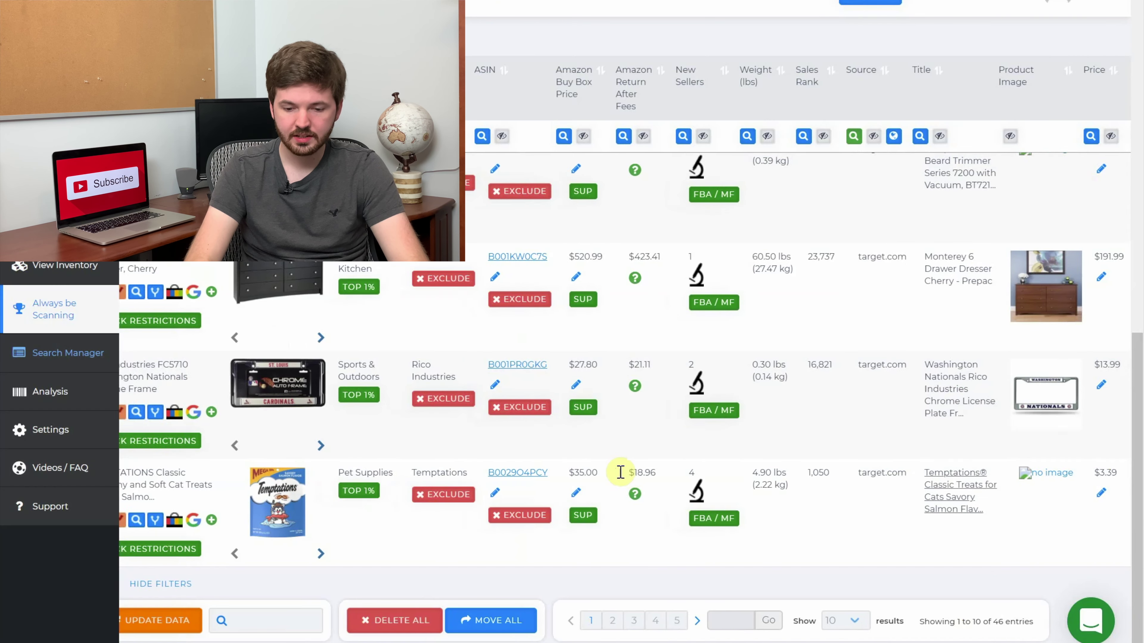
{"action": "scroll", "coordinate": [457, 564], "scroll_direction": "left", "scroll_amount": 2}
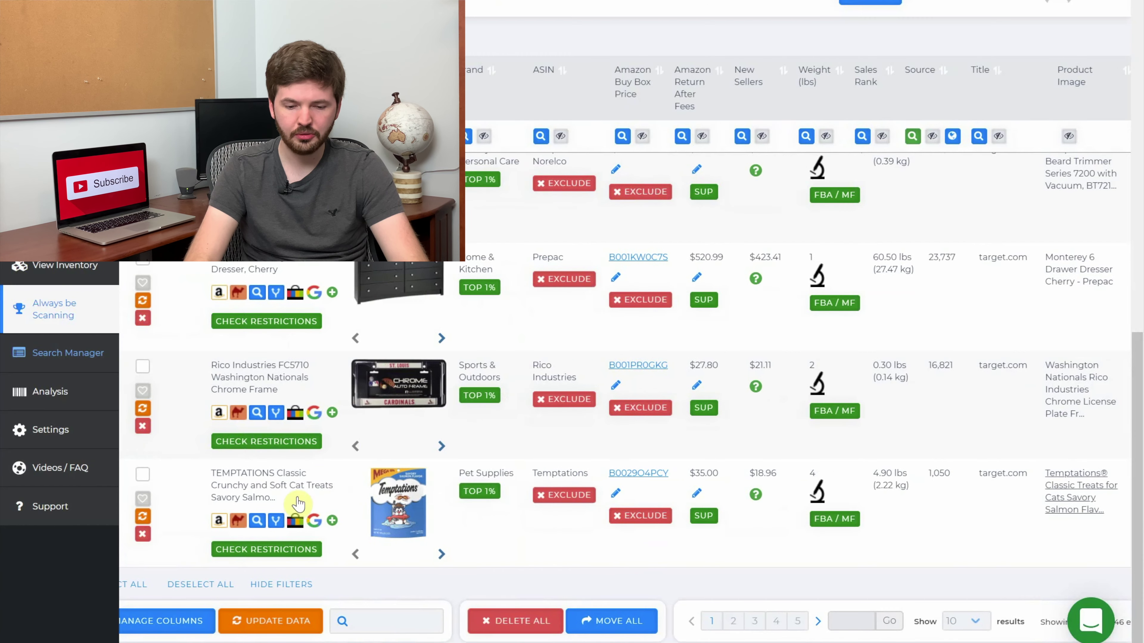
{"action": "left_click", "coordinate": [279, 490]}
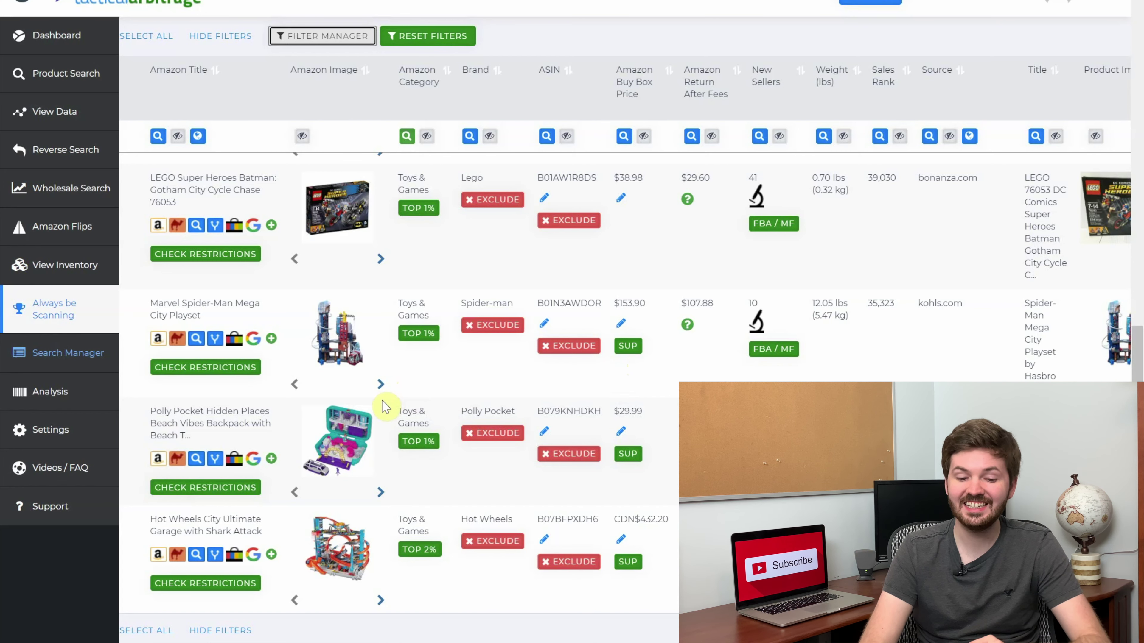
Compare the Marvel Spider-Man Mega City Playset's Amazon and source details in the results, and check its Kohl's product page
{"action": "scroll", "coordinate": [986, 380], "scroll_direction": "right", "scroll_amount": 2}
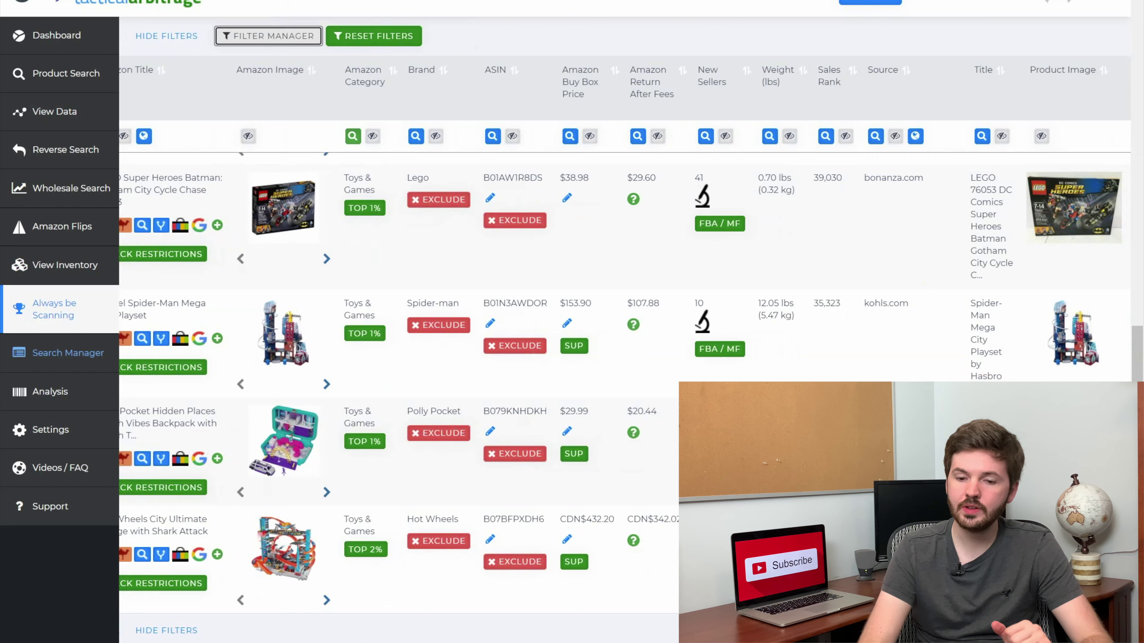
{"action": "key", "text": "ctrl+Tab"}
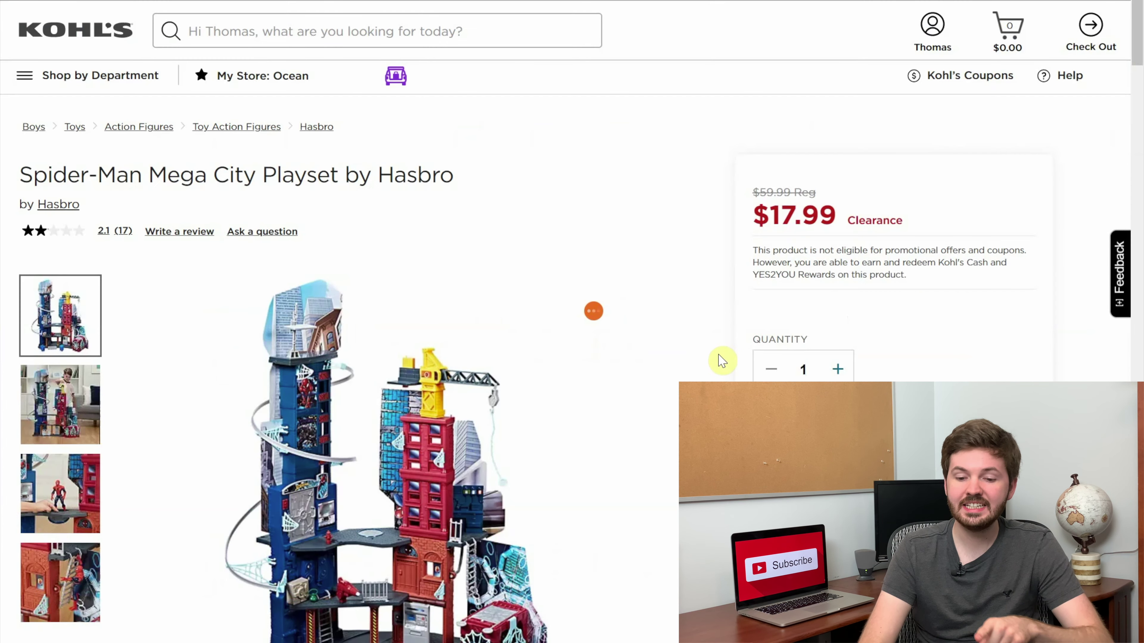
{"action": "scroll", "coordinate": [722, 361], "scroll_direction": "down", "scroll_amount": 2}
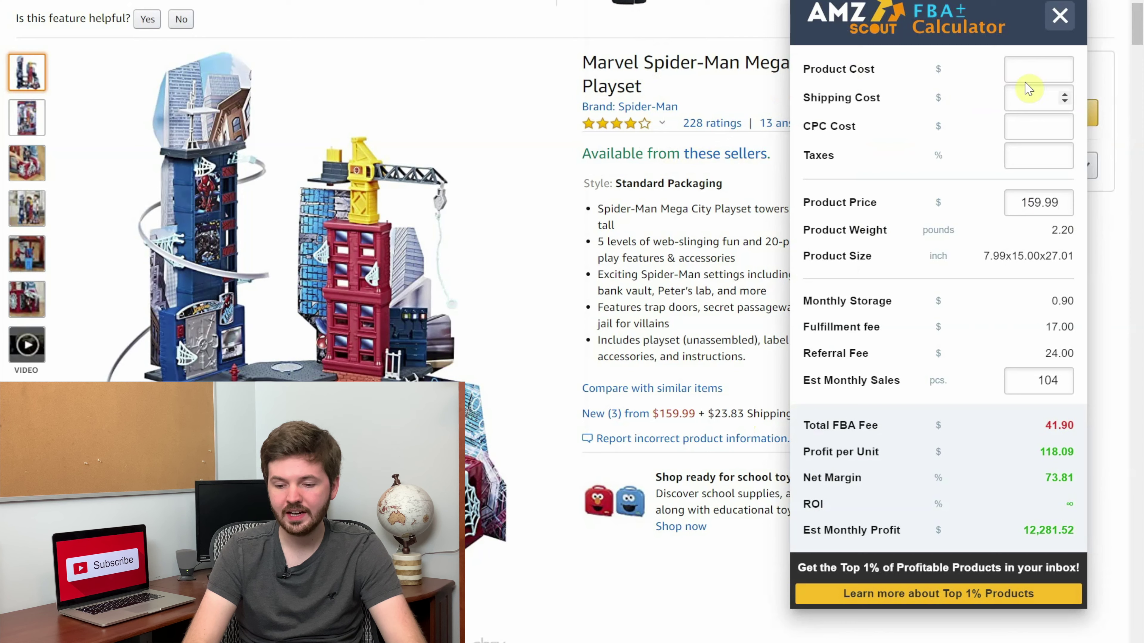
Set the product cost to $20 in the Spider-Man playset's FBA calculator and close the calculator
{"action": "left_click", "coordinate": [1027, 78]}
{"action": "type", "text": "20"}
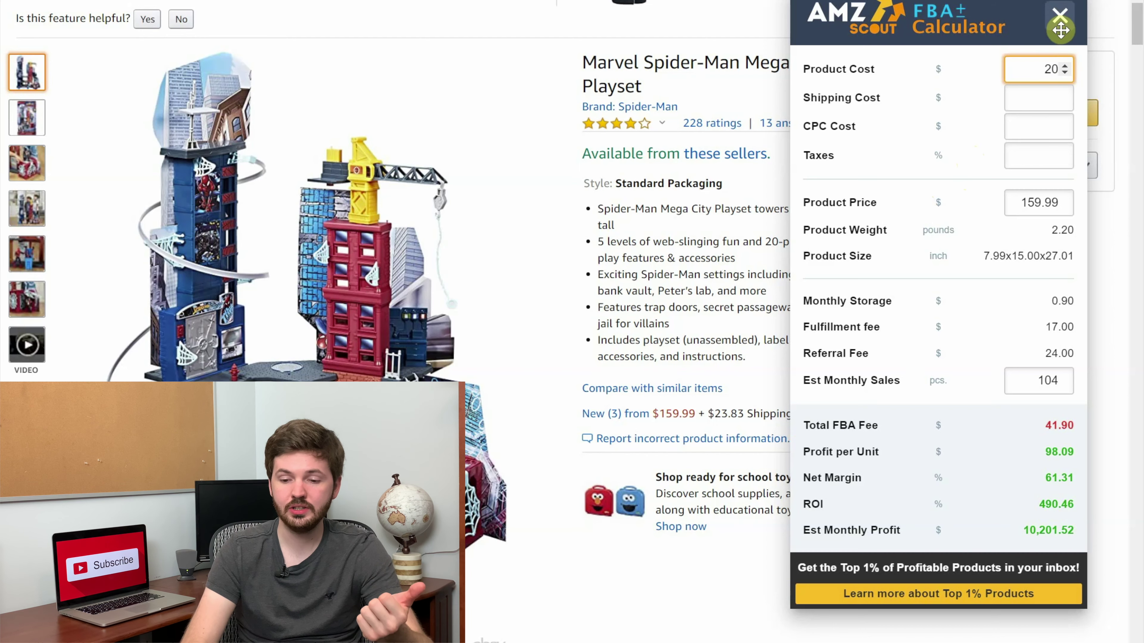
{"action": "left_click", "coordinate": [1060, 16]}
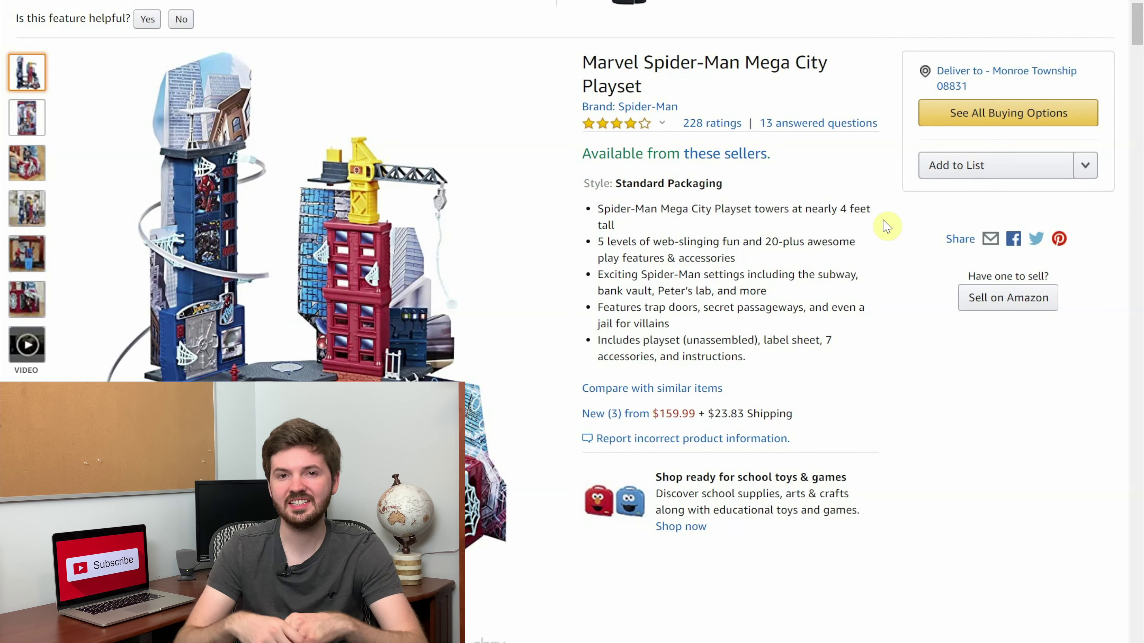
Examine the Spider-Man playset's Keepa price and sales rank history over both the recent months and the full year
{"action": "scroll", "coordinate": [886, 226], "scroll_direction": "down", "scroll_amount": 2}
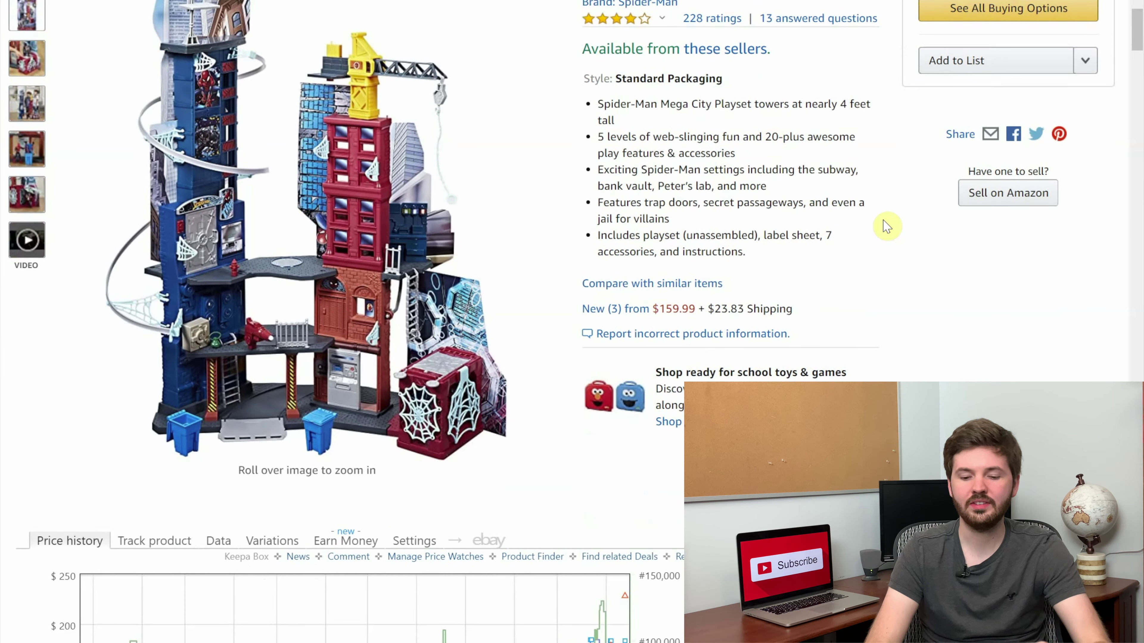
{"action": "scroll", "coordinate": [886, 227], "scroll_direction": "down", "scroll_amount": 5}
{"action": "scroll", "coordinate": [886, 226], "scroll_direction": "down", "scroll_amount": 2}
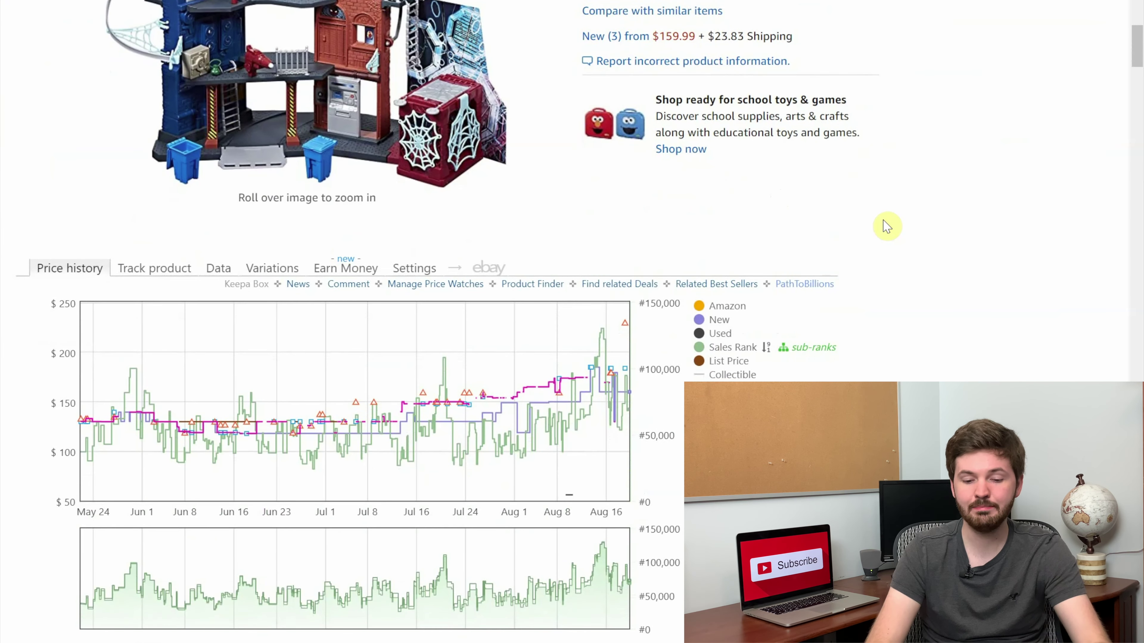
{"action": "scroll", "coordinate": [886, 226], "scroll_direction": "down", "scroll_amount": 2}
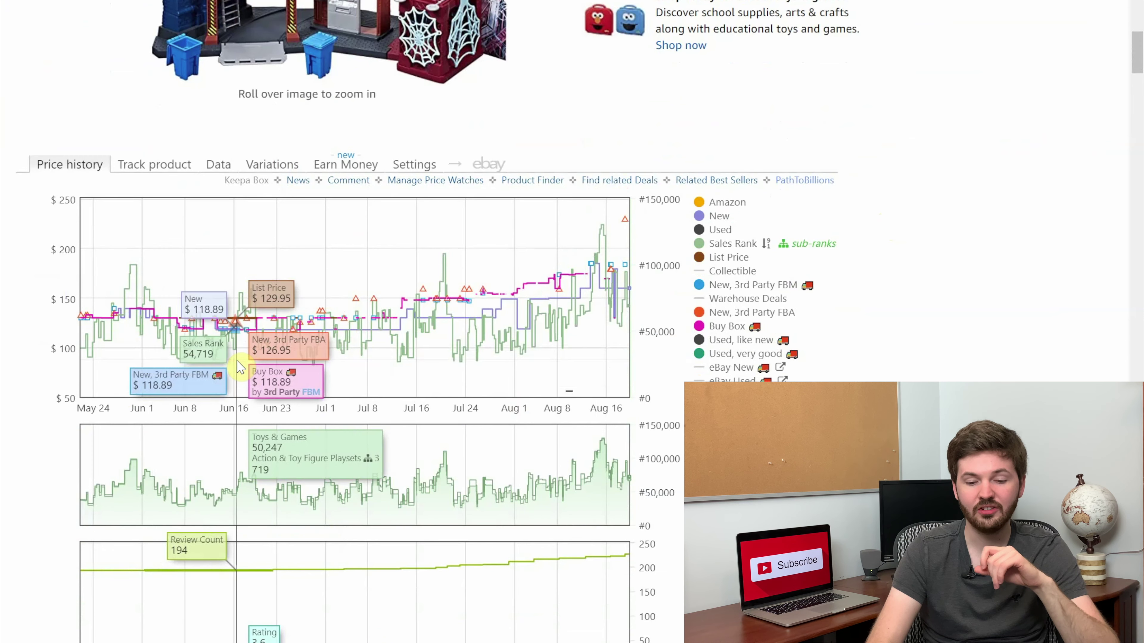
{"action": "mouse_move", "coordinate": [760, 220]}
{"action": "scroll", "coordinate": [799, 243], "scroll_direction": "down", "scroll_amount": 3}
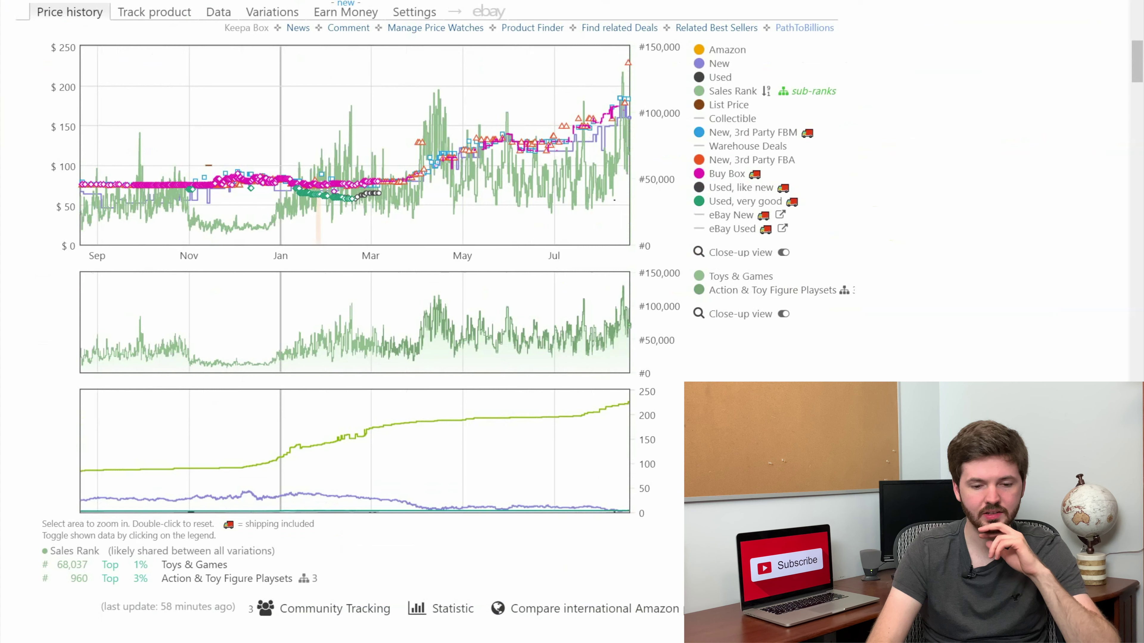
{"action": "mouse_move", "coordinate": [318, 234]}
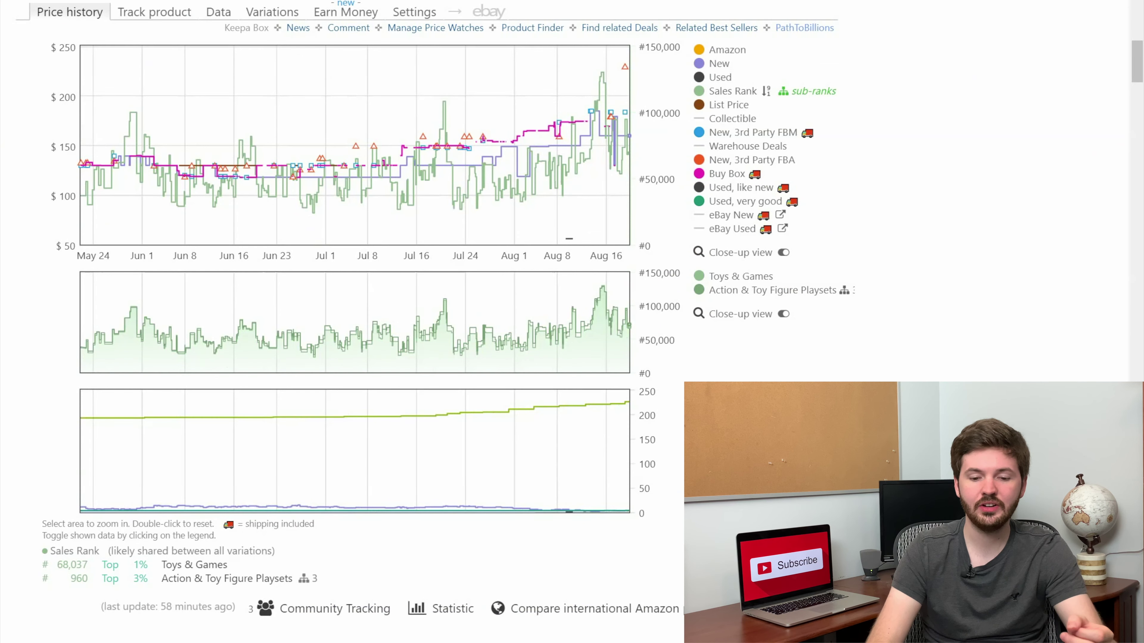
{"action": "mouse_move", "coordinate": [511, 193]}
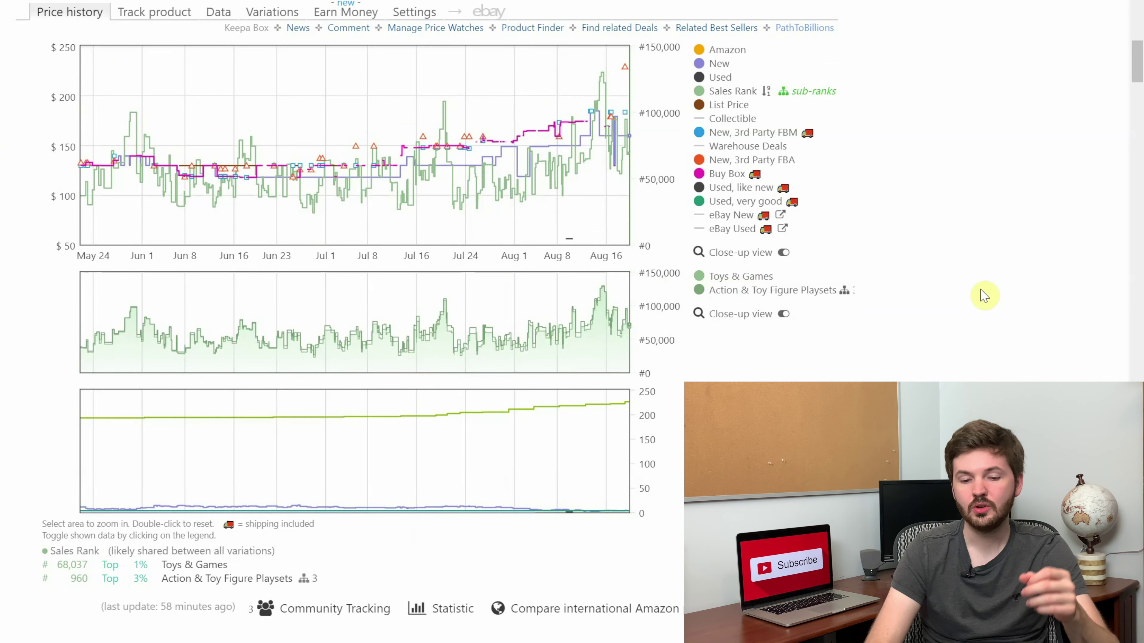
Reopen the FBA calculator on the Spider-Man playset's Amazon listing and view the breakdown of its customer ratings
{"action": "scroll", "coordinate": [984, 295], "scroll_direction": "up", "scroll_amount": 3}
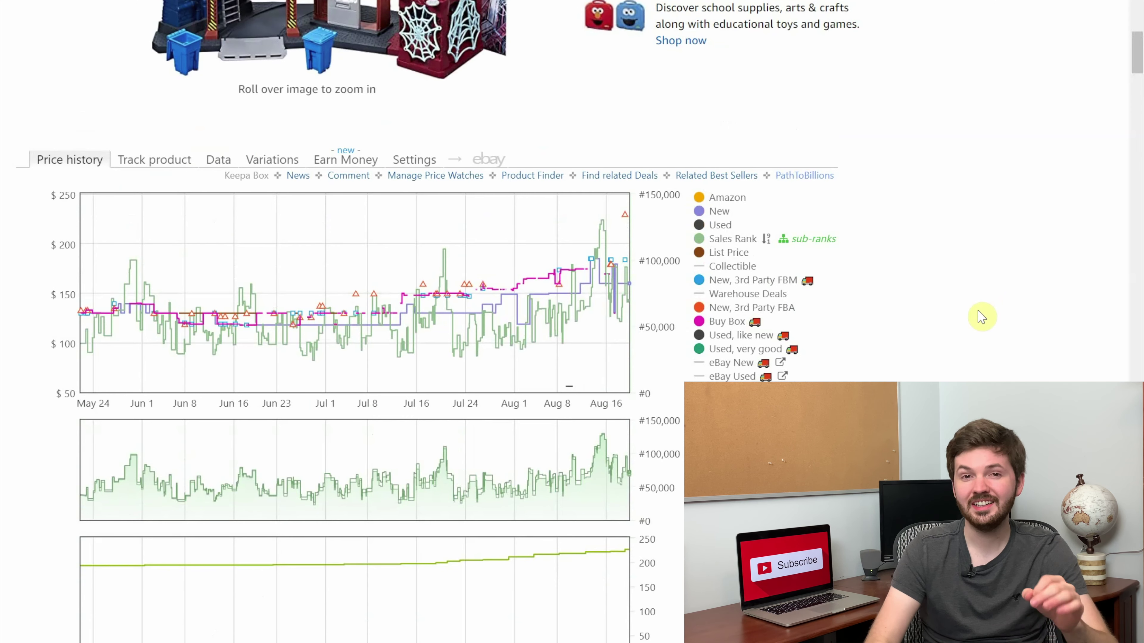
{"action": "scroll", "coordinate": [982, 317], "scroll_direction": "up", "scroll_amount": 10}
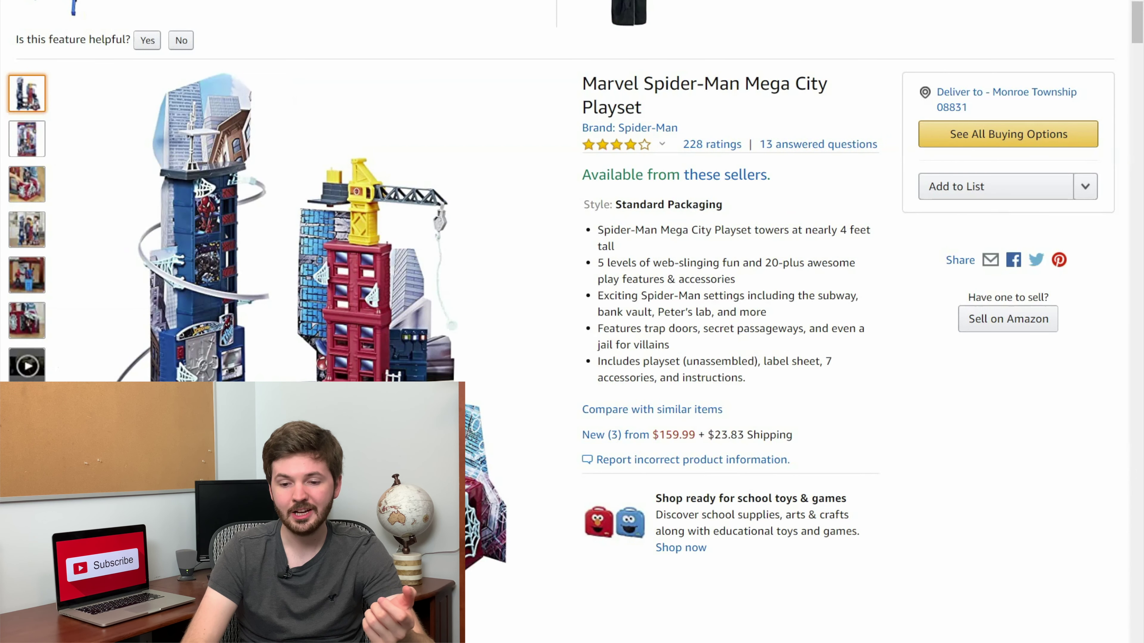
{"action": "left_click", "coordinate": [842, 30]}
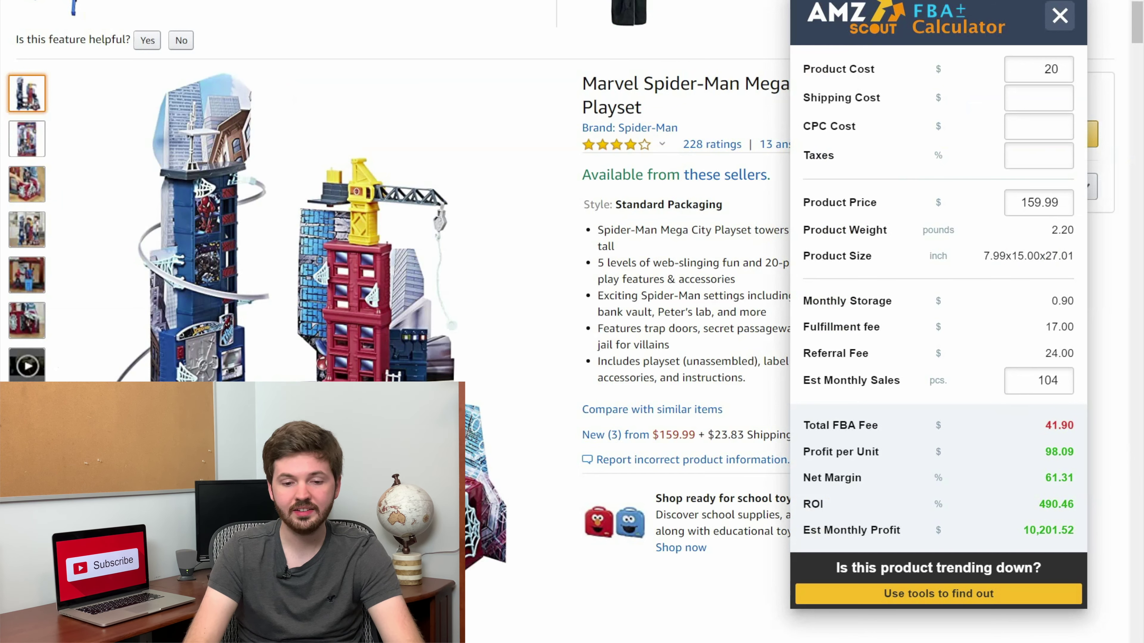
{"action": "mouse_move", "coordinate": [638, 153]}
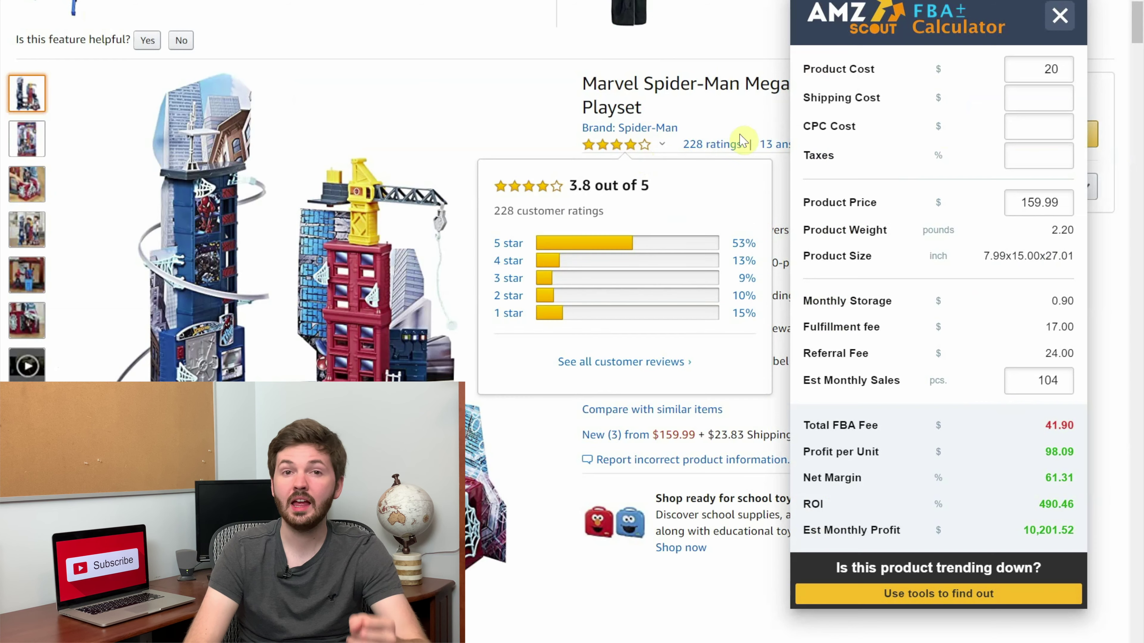